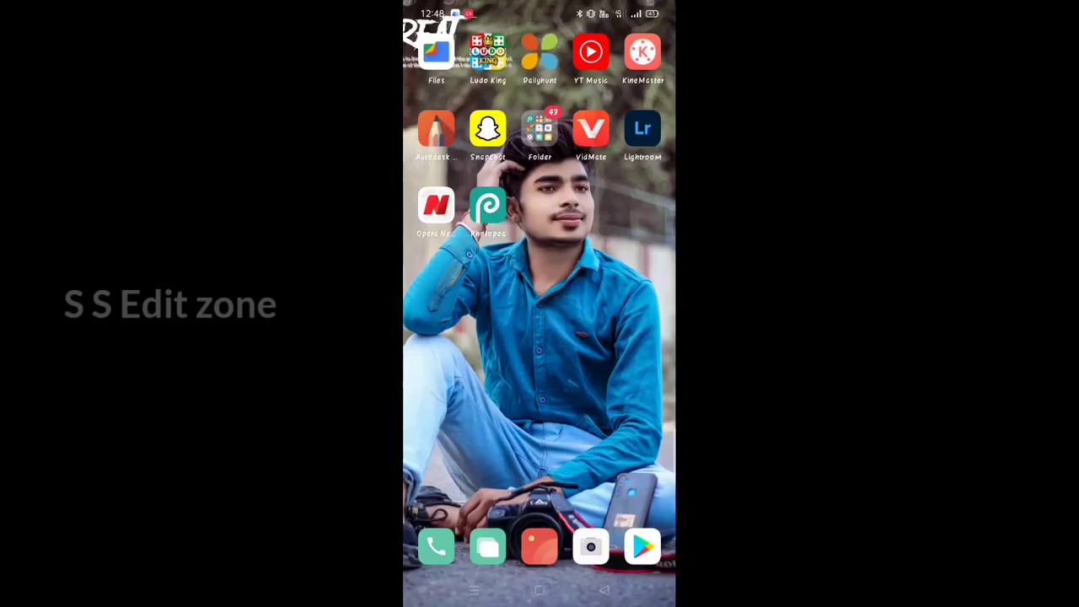
- Launch Photopea from the next app page and dismiss the HeyFun notification
{"action": "left_click_drag", "start_coordinate": [649, 312], "coordinate": [493, 312]}
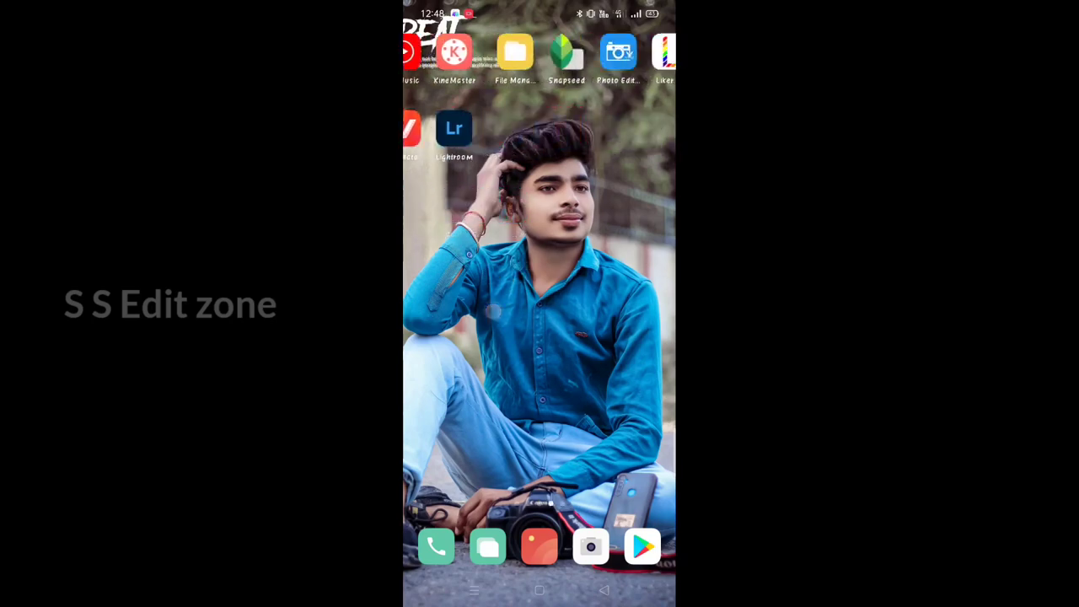
{"action": "left_click", "coordinate": [505, 225]}
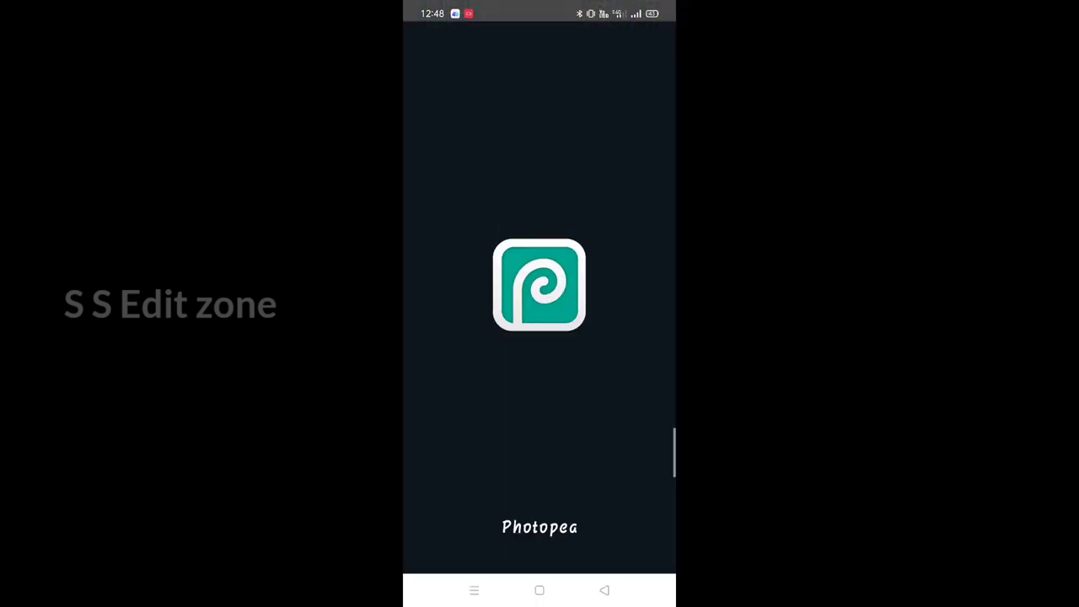
{"action": "left_click_drag", "start_coordinate": [527, 125], "coordinate": [527, 379]}
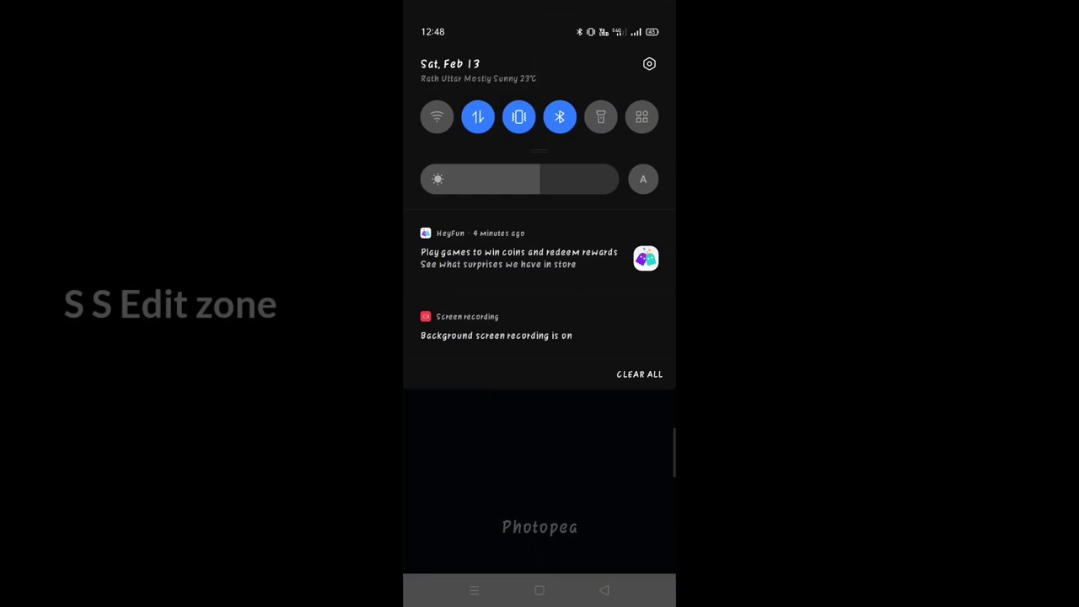
{"action": "left_click_drag", "start_coordinate": [514, 257], "coordinate": [666, 257]}
{"action": "left_click_drag", "start_coordinate": [539, 354], "coordinate": [539, 101]}
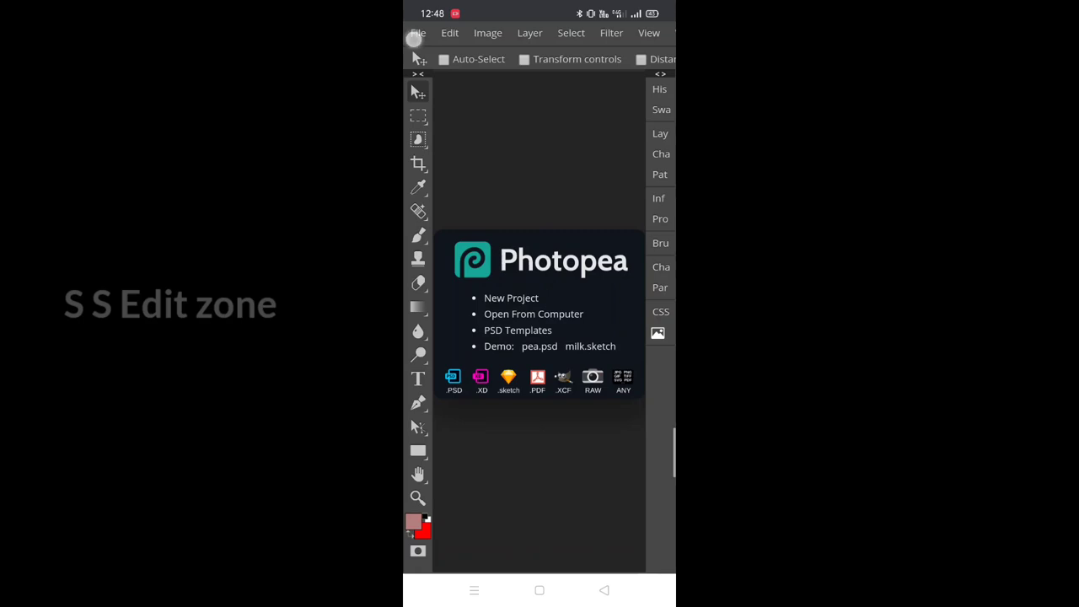
- Open the freckled close-up face photo from the Files app with File > Open
{"action": "left_click", "coordinate": [418, 33]}
{"action": "left_click", "coordinate": [440, 81]}
{"action": "left_click", "coordinate": [570, 485]}
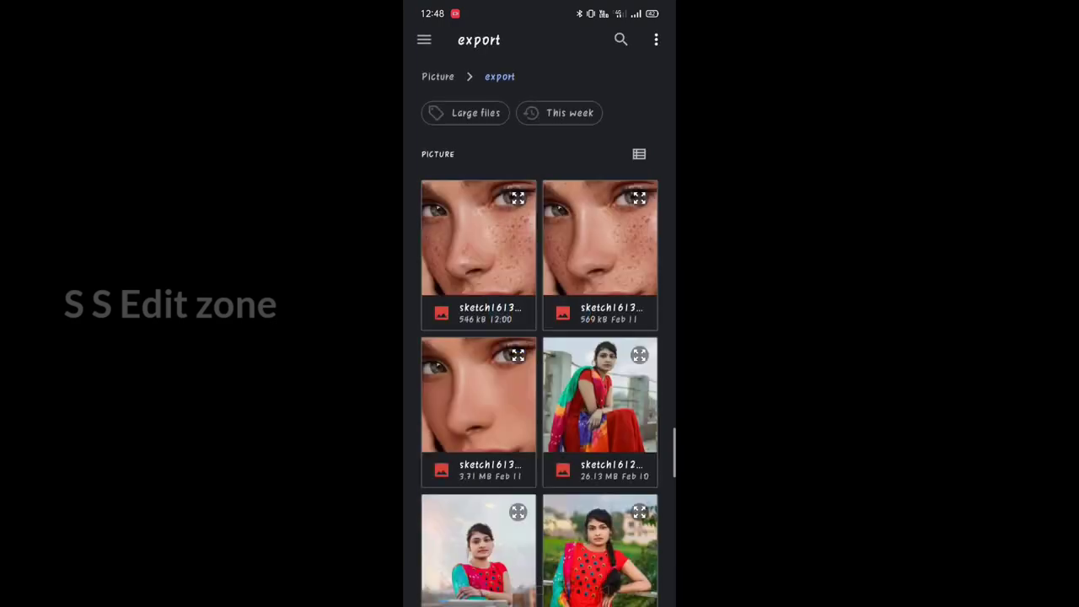
{"action": "left_click", "coordinate": [478, 245]}
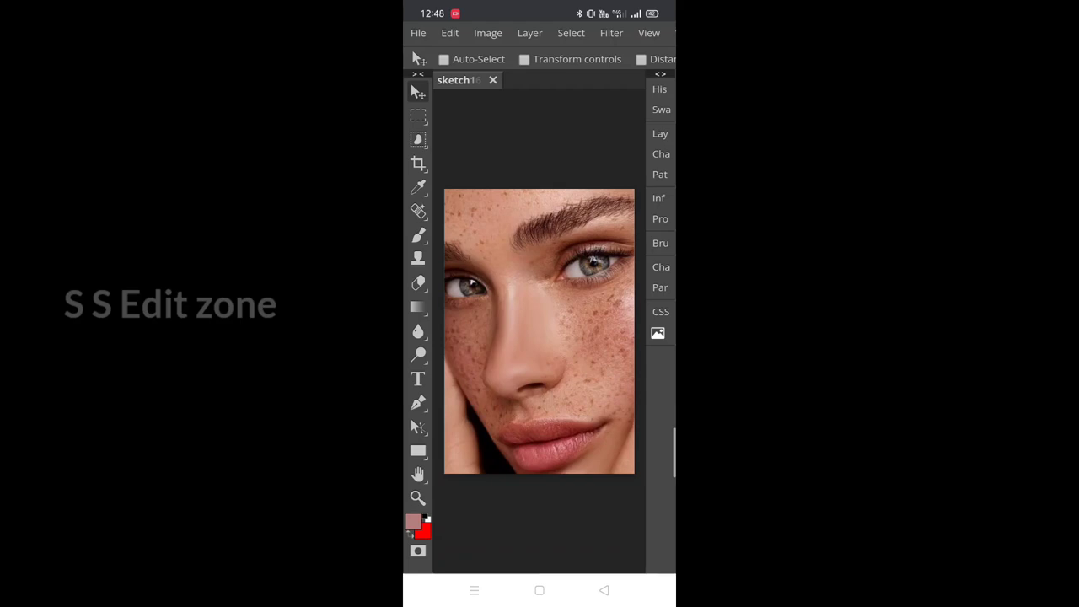
- Duplicate the Background layer into a 'Background copy' layer via Layer > Duplicate Layer
{"action": "left_click", "coordinate": [660, 133]}
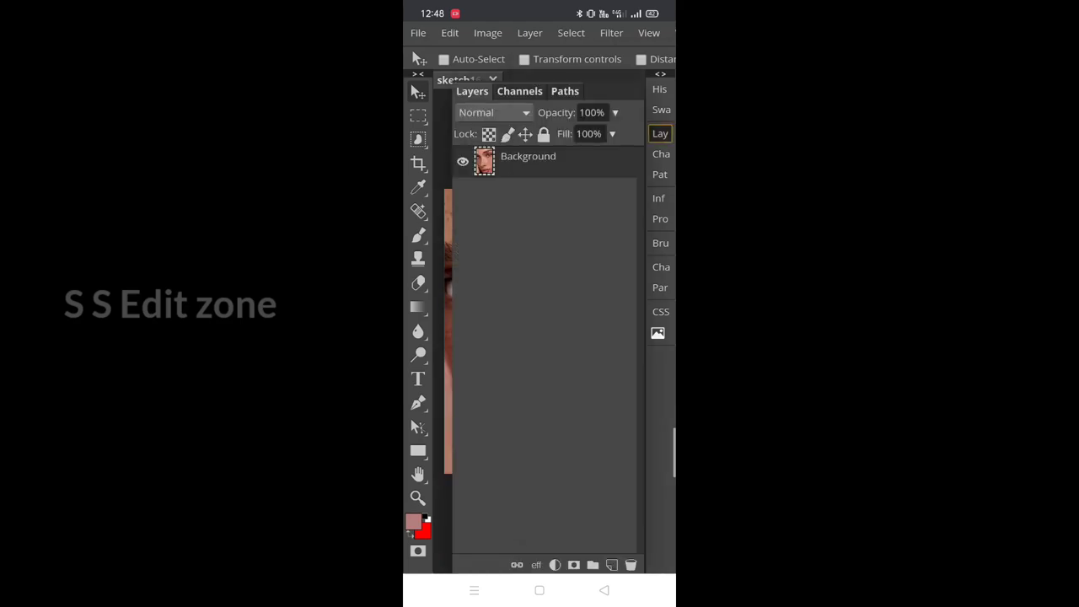
{"action": "left_click", "coordinate": [530, 33]}
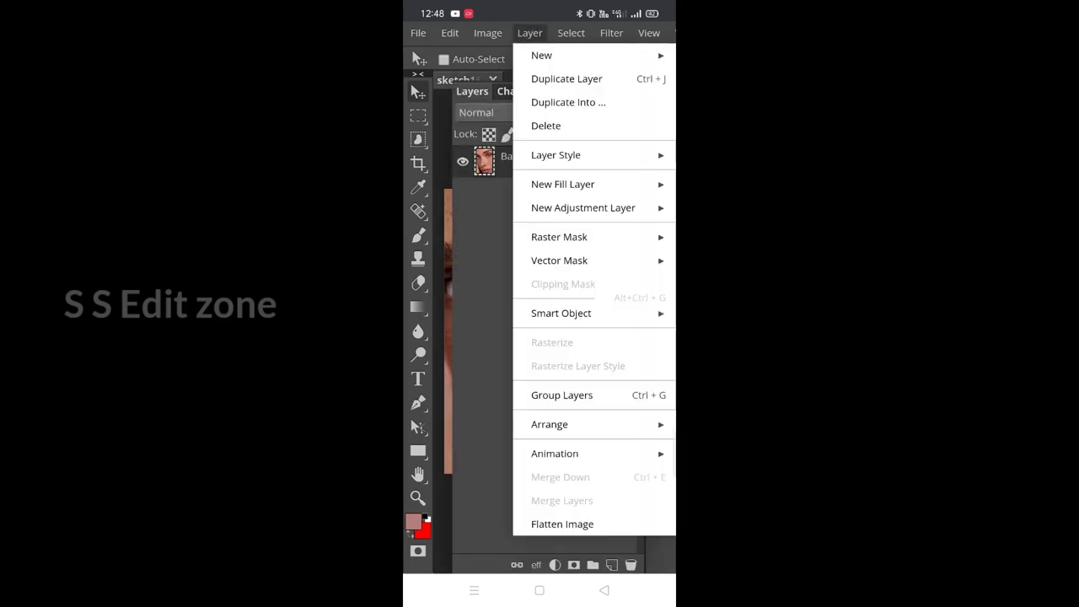
{"action": "left_click", "coordinate": [566, 79]}
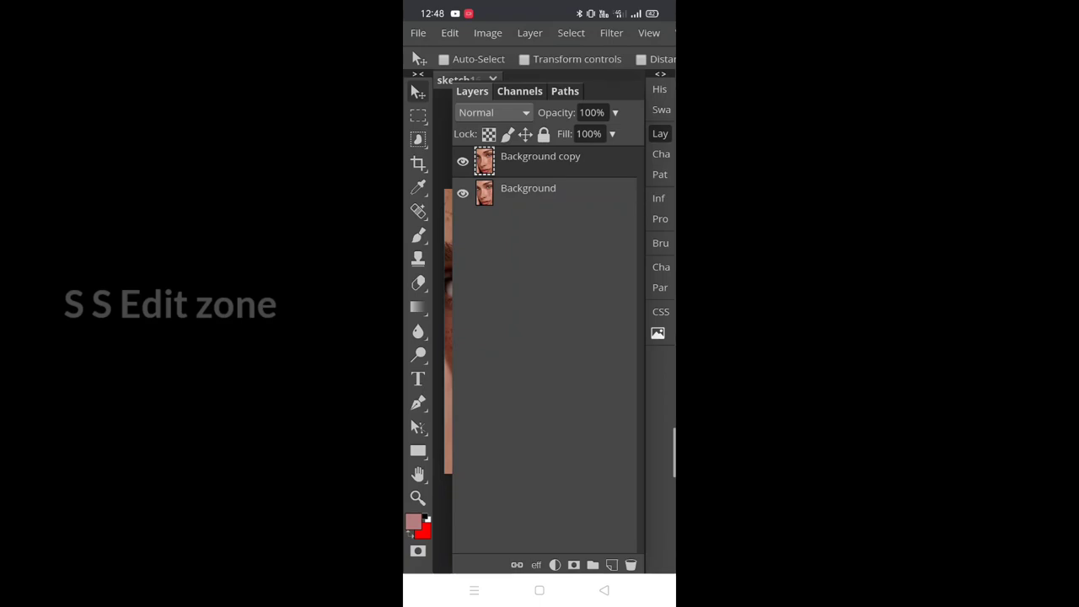
{"action": "left_click", "coordinate": [660, 133]}
{"action": "mouse_move", "coordinate": [540, 8]}
{"action": "left_mouse_down"}
{"action": "mouse_move", "coordinate": [540, 430]}
{"action": "mouse_move", "coordinate": [542, 351]}
{"action": "left_mouse_up"}
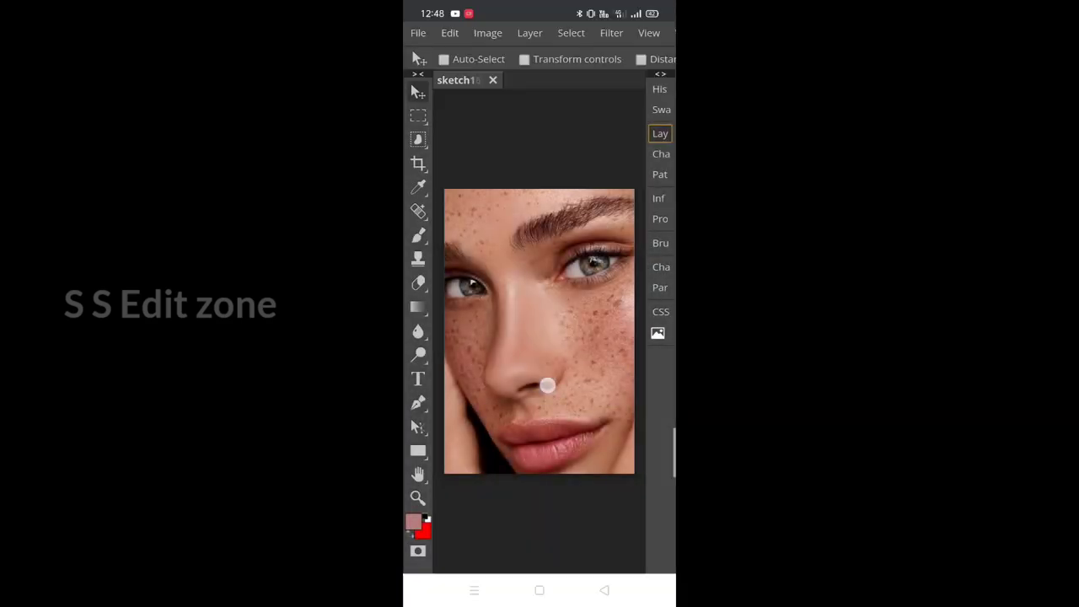
- Zoom in on the face and switch to the Patch Tool from the healing tool flyout
{"action": "scroll", "coordinate": [546, 385], "scroll_direction": "up", "scroll_amount": 5}
{"action": "scroll", "coordinate": [565, 350], "scroll_direction": "up", "scroll_amount": 3}
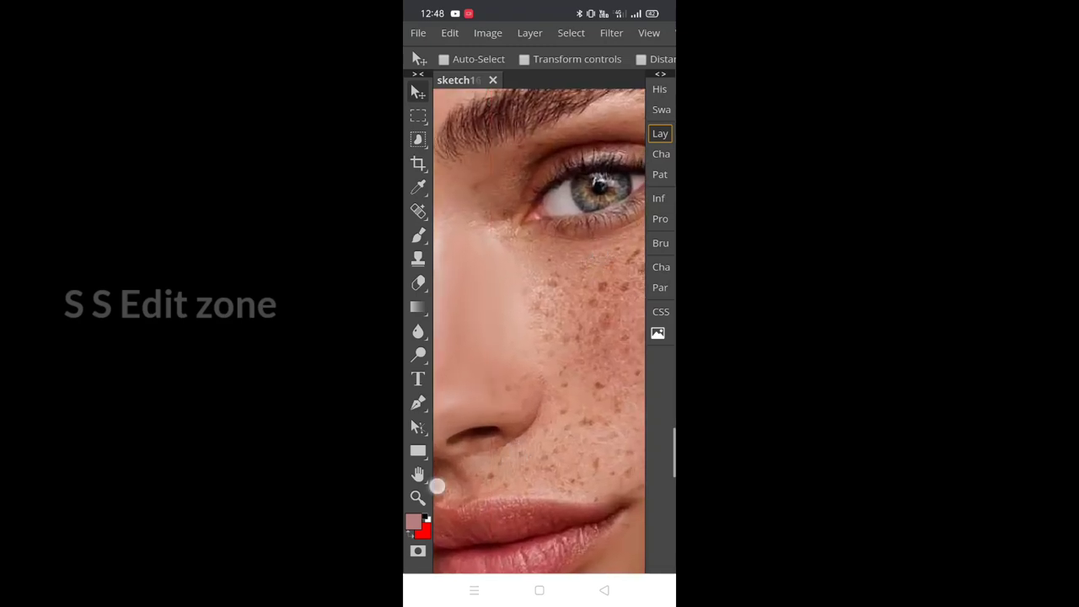
{"action": "left_click", "coordinate": [418, 474]}
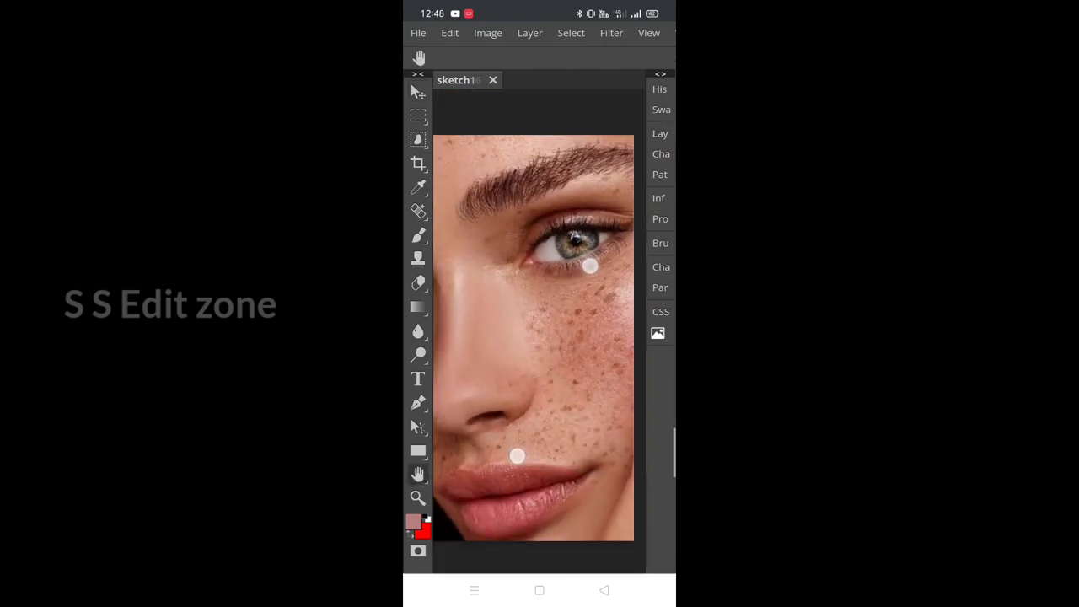
{"action": "left_click", "coordinate": [421, 216]}
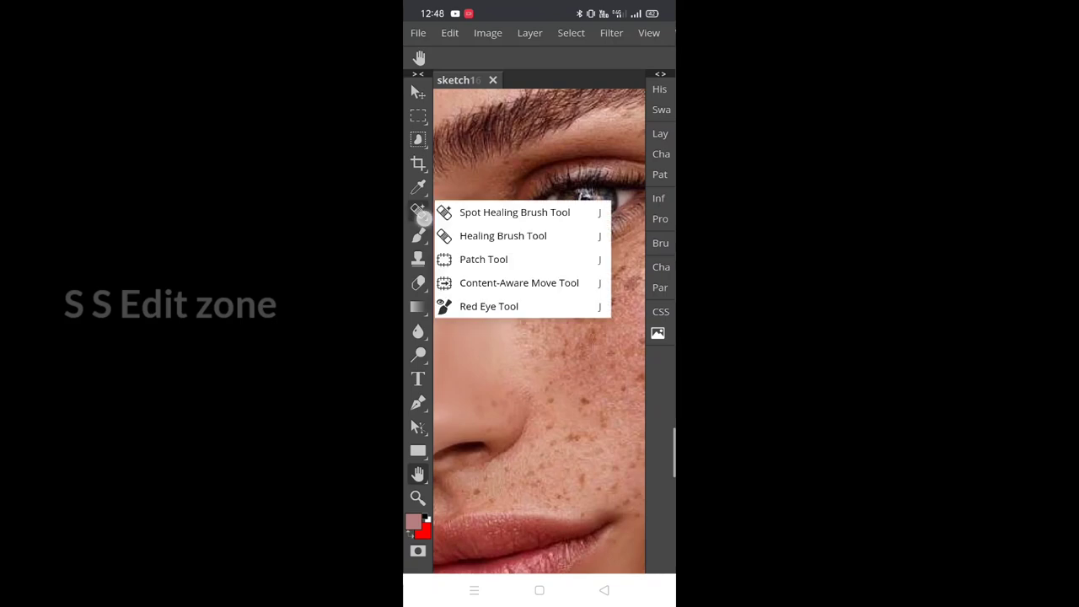
{"action": "left_click", "coordinate": [520, 261]}
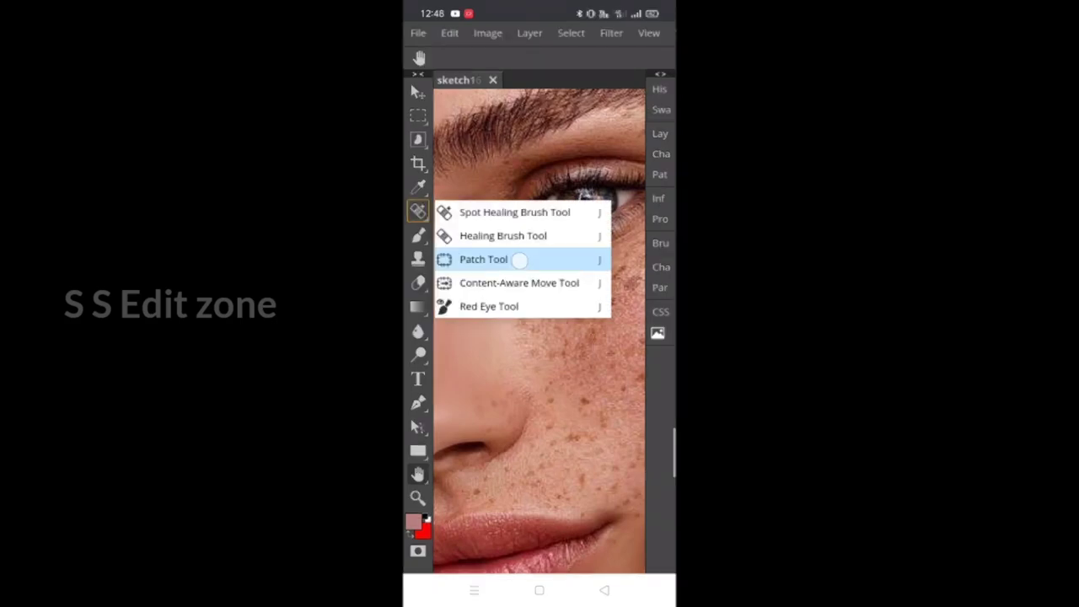
{"action": "left_click", "coordinate": [519, 261]}
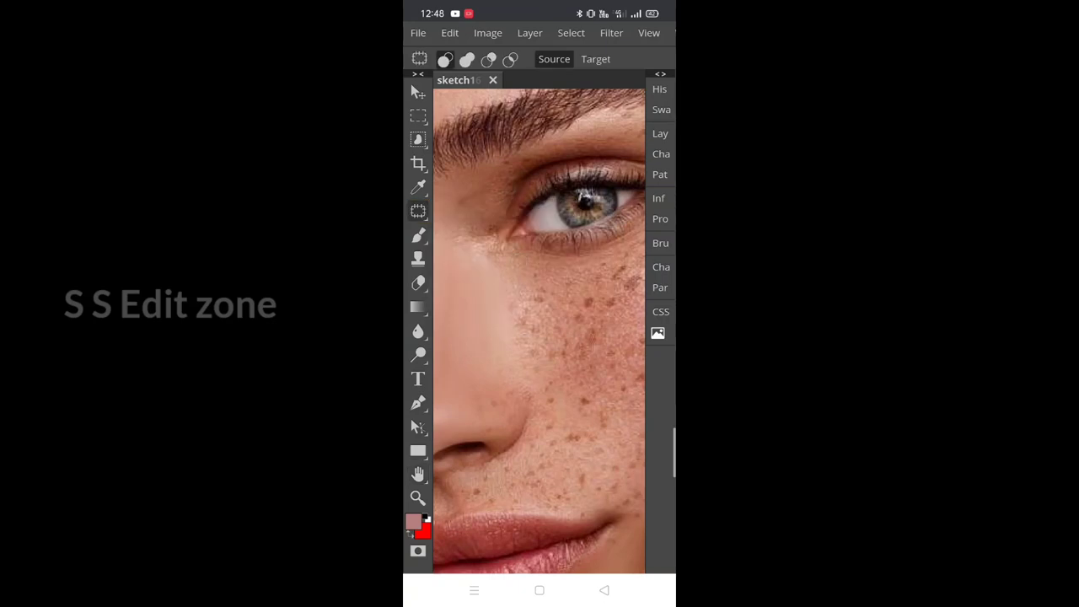
- Patch two freckled areas on the upper cheek below the eye with clean skin
{"action": "scroll", "coordinate": [554, 358], "scroll_direction": "up", "scroll_amount": 1}
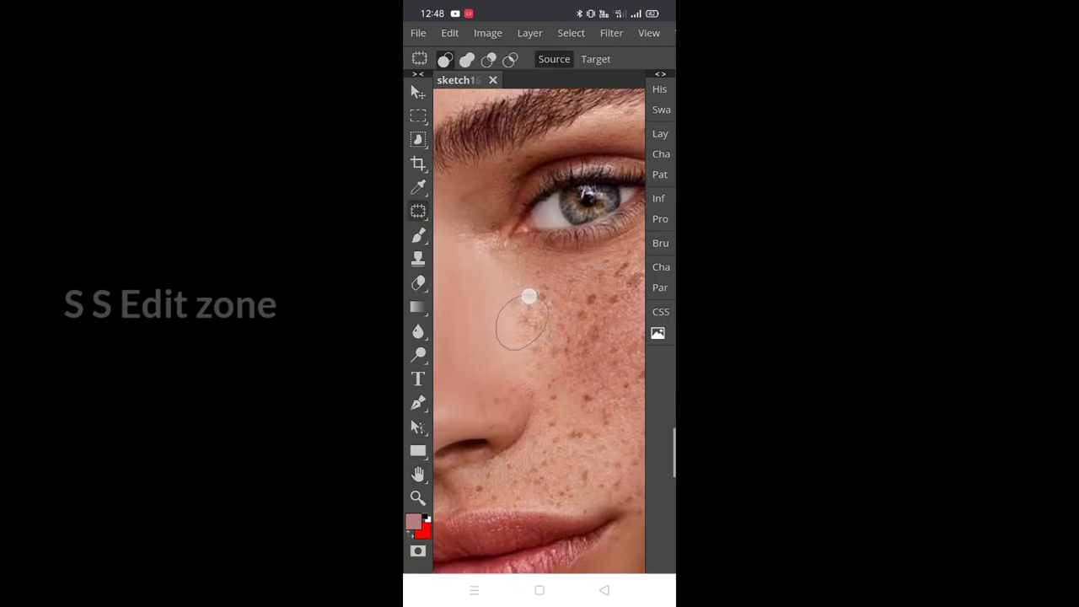
{"action": "left_click_drag", "start_coordinate": [509, 327], "coordinate": [478, 329]}
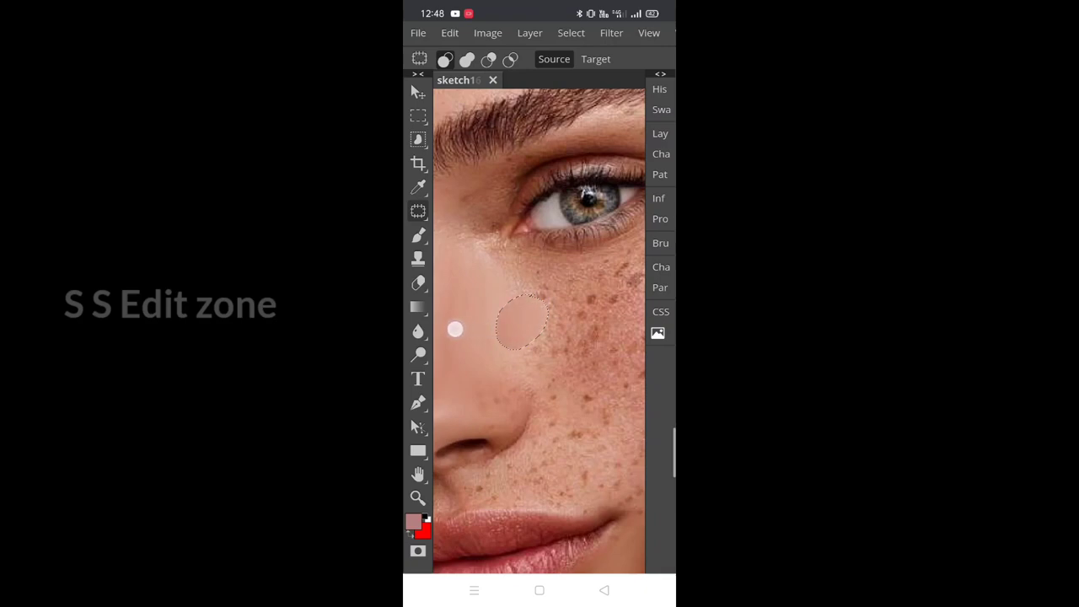
{"action": "left_click", "coordinate": [583, 293]}
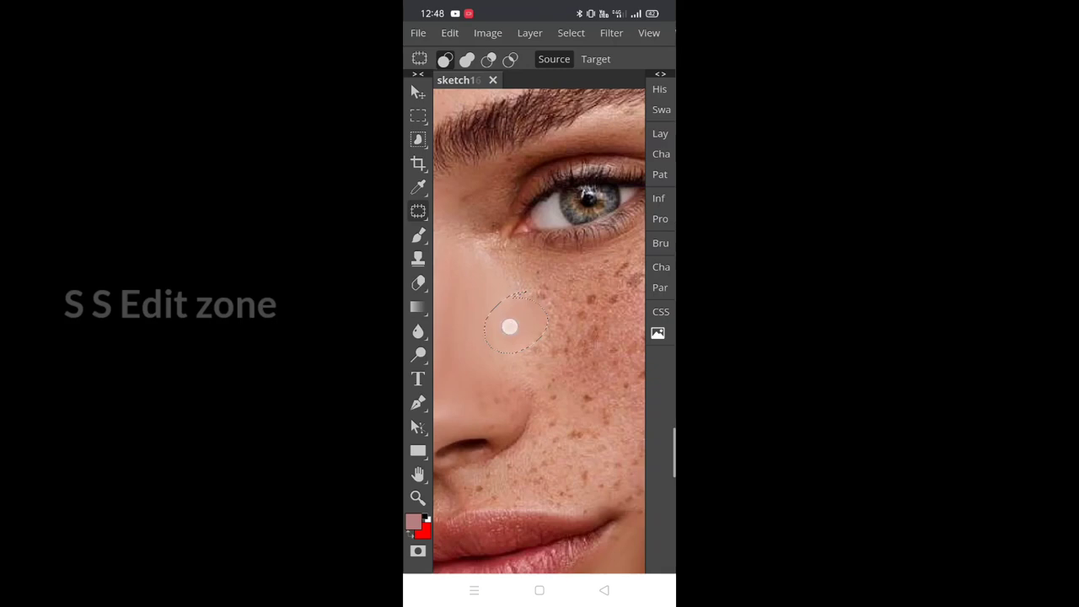
{"action": "left_click_drag", "start_coordinate": [509, 327], "coordinate": [478, 301]}
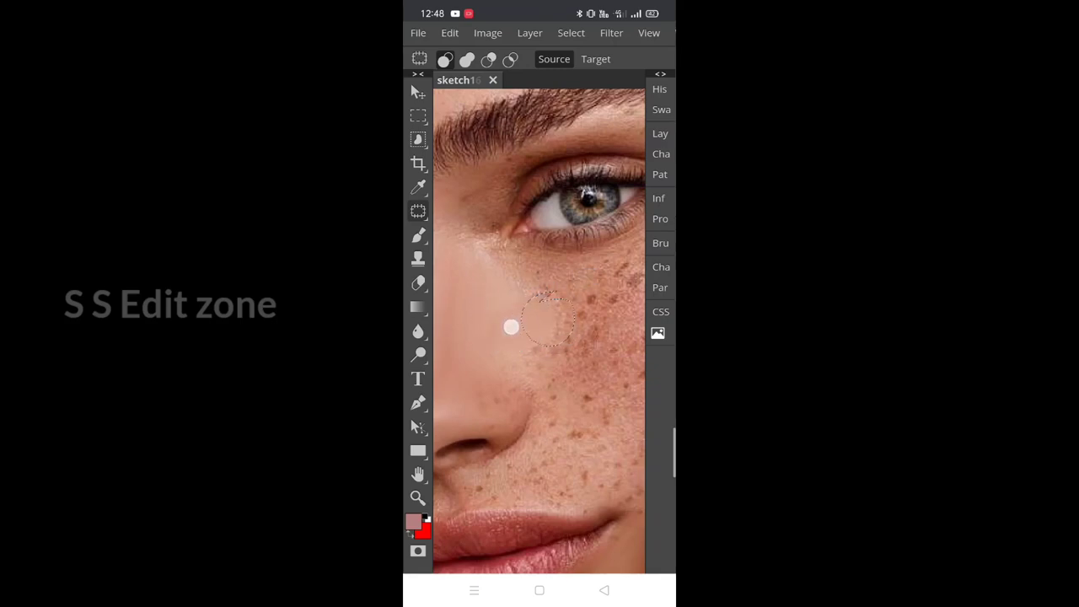
{"action": "left_click", "coordinate": [604, 284]}
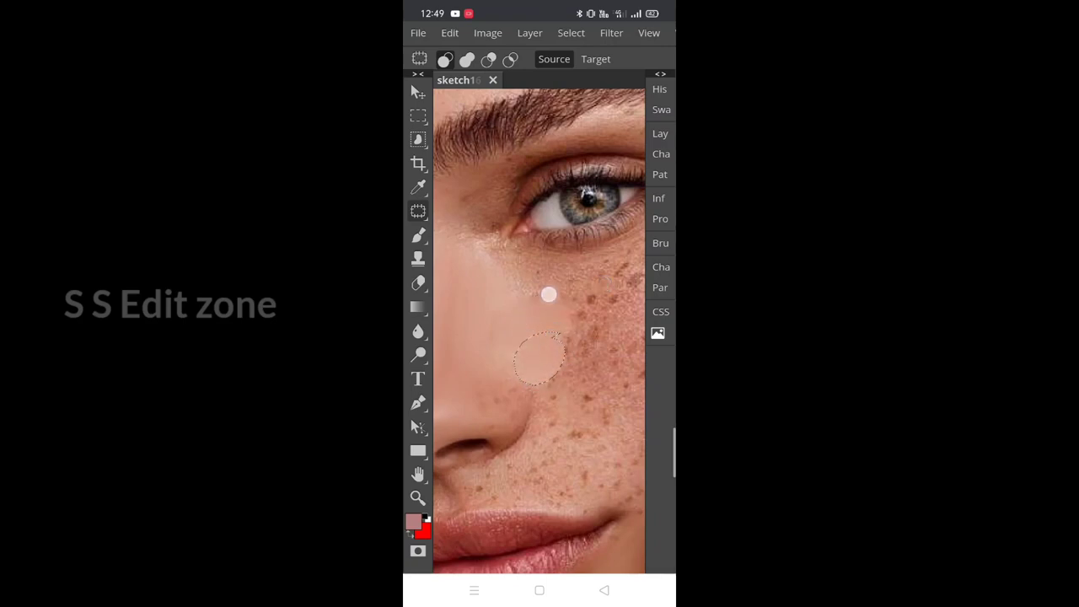
{"action": "left_click", "coordinate": [576, 289]}
- Patch more freckled spots lower on the cheek, then zoom in on the eye and cheek
{"action": "left_click_drag", "start_coordinate": [511, 346], "coordinate": [506, 329]}
{"action": "left_click", "coordinate": [564, 332]}
{"action": "left_click_drag", "start_coordinate": [583, 319], "coordinate": [490, 311]}
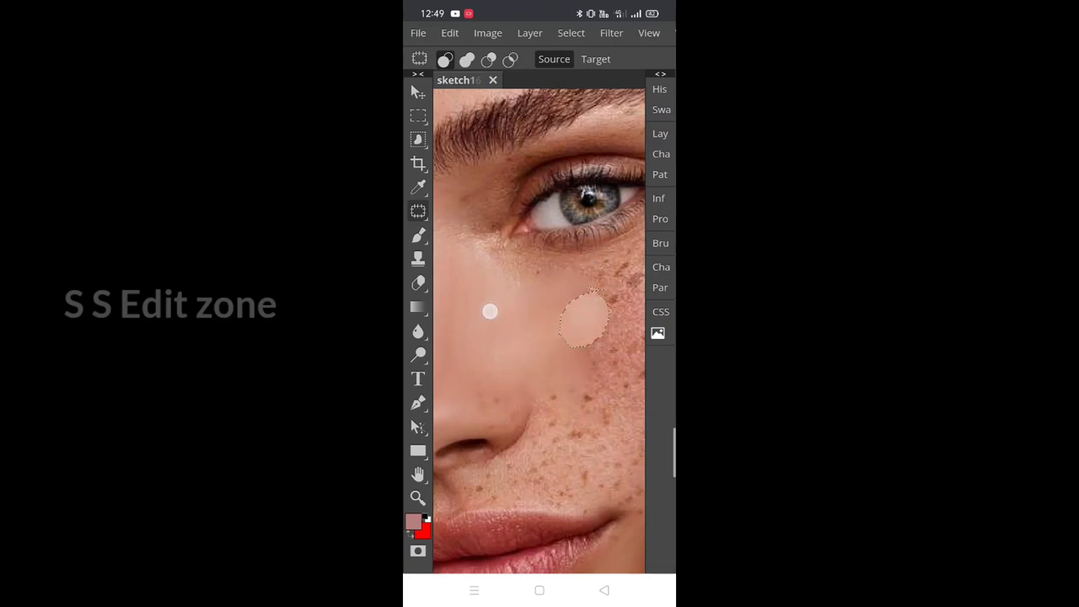
{"action": "scroll", "coordinate": [565, 308], "scroll_direction": "down", "scroll_amount": 3}
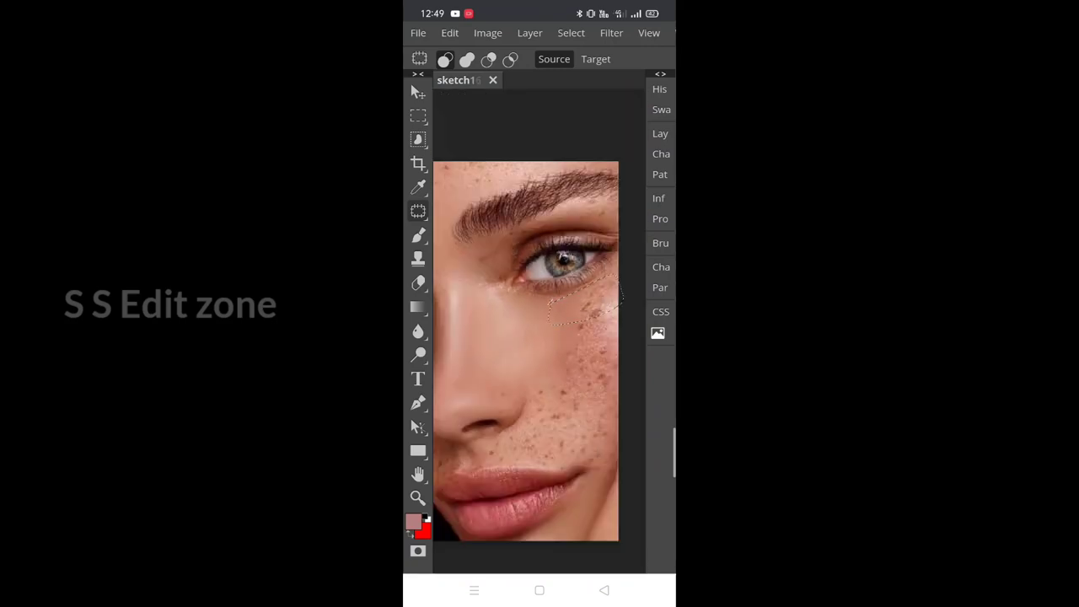
{"action": "left_click_drag", "start_coordinate": [573, 342], "coordinate": [582, 347]}
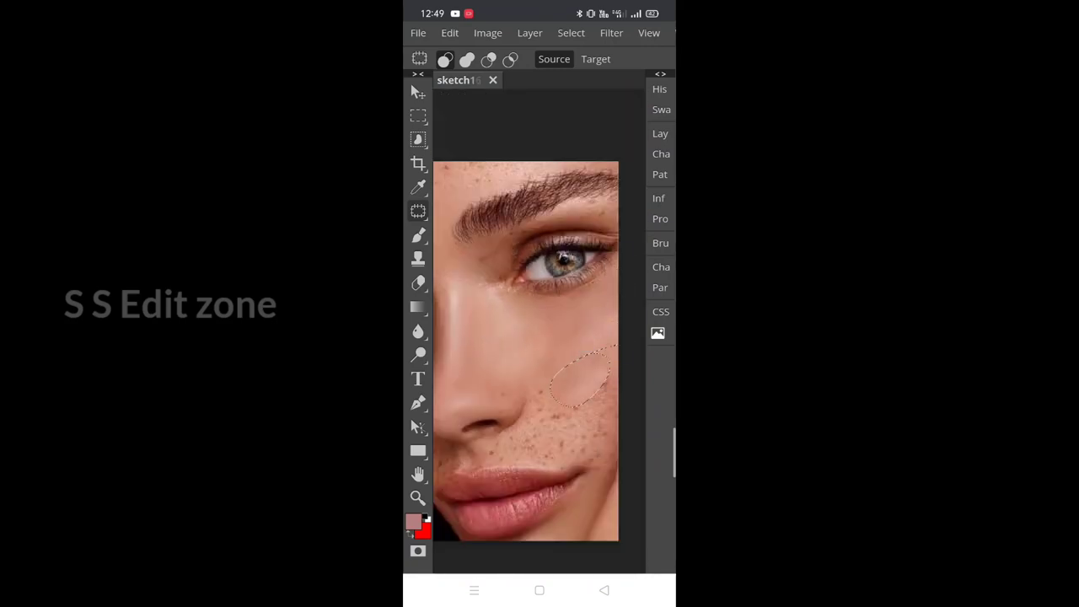
{"action": "scroll", "coordinate": [554, 312], "scroll_direction": "up", "scroll_amount": 3}
{"action": "left_click_drag", "start_coordinate": [564, 376], "coordinate": [609, 293]}
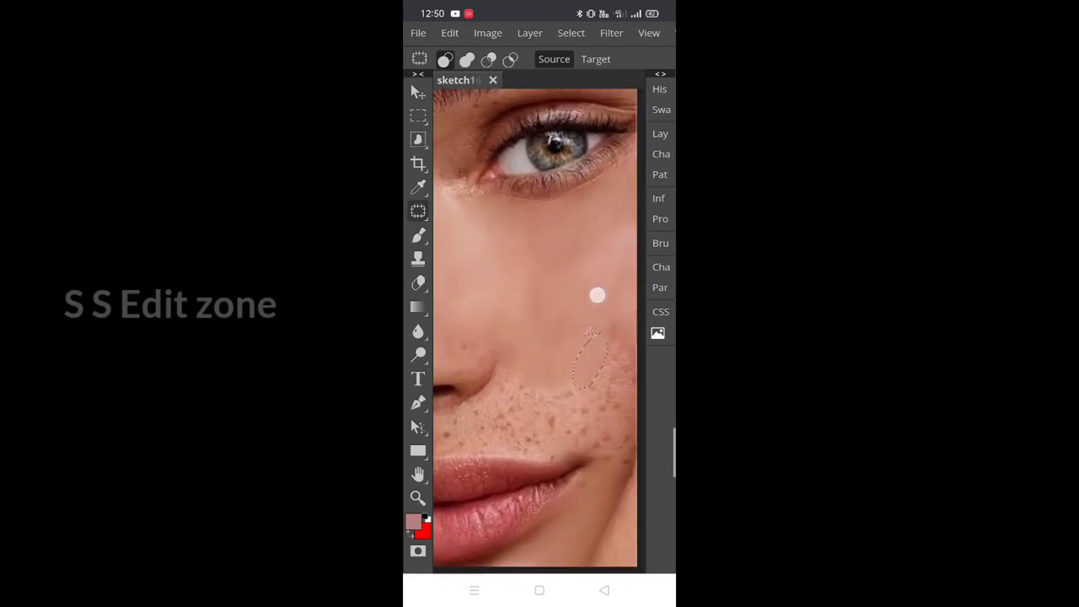
- Patch the freckled areas beside the nostril and near the eyebrow
{"action": "scroll", "coordinate": [531, 328], "scroll_direction": "down", "scroll_amount": 1}
{"action": "scroll", "coordinate": [616, 354], "scroll_direction": "up", "scroll_amount": 1}
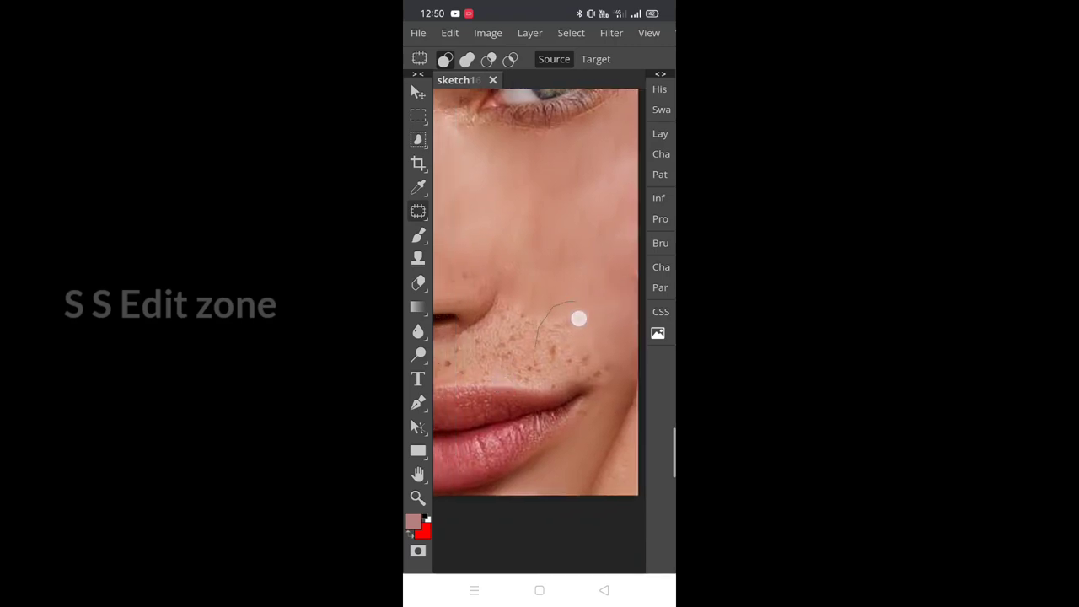
{"action": "scroll", "coordinate": [578, 315], "scroll_direction": "up", "scroll_amount": 1}
{"action": "left_click_drag", "start_coordinate": [563, 302], "coordinate": [580, 344]}
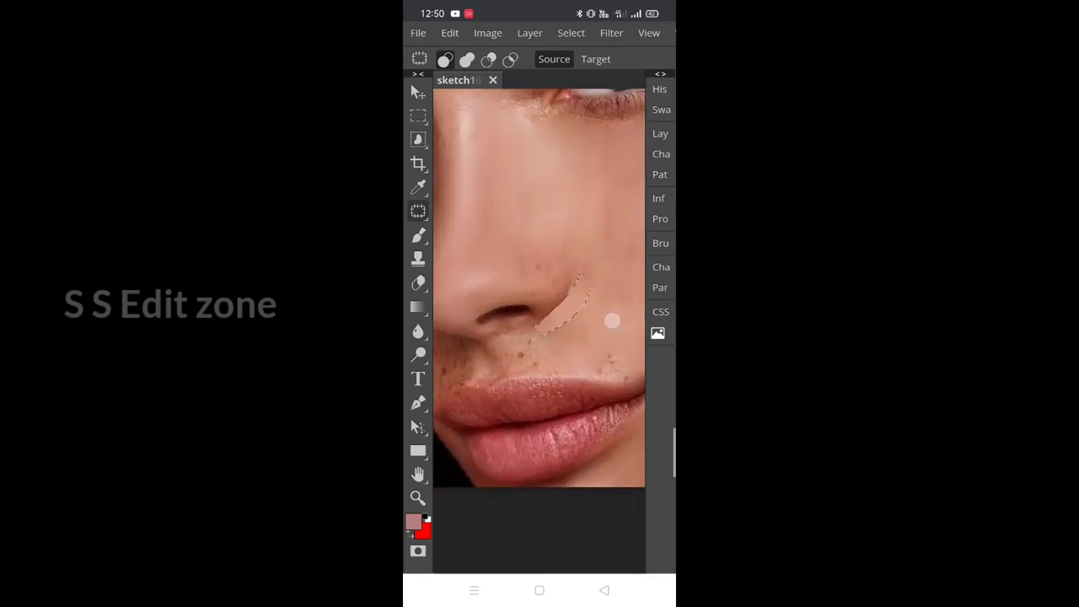
{"action": "scroll", "coordinate": [578, 329], "scroll_direction": "up", "scroll_amount": 1}
{"action": "scroll", "coordinate": [482, 385], "scroll_direction": "up", "scroll_amount": 1}
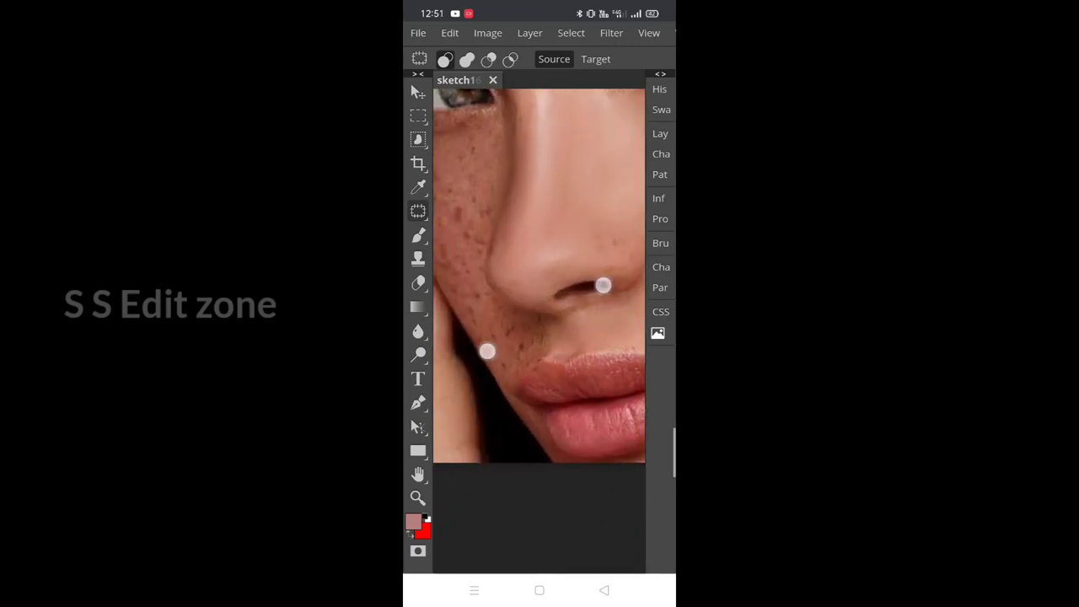
{"action": "scroll", "coordinate": [551, 315], "scroll_direction": "up", "scroll_amount": 1}
{"action": "scroll", "coordinate": [544, 304], "scroll_direction": "up", "scroll_amount": 2}
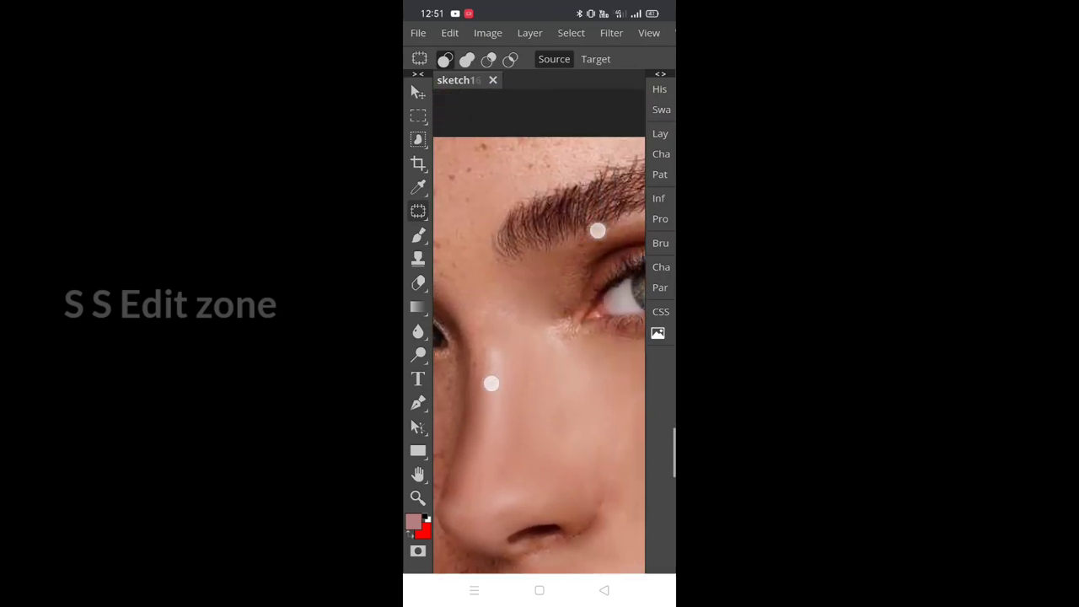
{"action": "mouse_move", "coordinate": [510, 308]}
{"action": "left_mouse_down"}
{"action": "mouse_move", "coordinate": [527, 308]}
{"action": "mouse_move", "coordinate": [523, 290]}
{"action": "left_mouse_up"}
{"action": "scroll", "coordinate": [548, 303], "scroll_direction": "down", "scroll_amount": 2}
- Patch away the freckles on the forehead
{"action": "scroll", "coordinate": [523, 290], "scroll_direction": "right", "scroll_amount": 2}
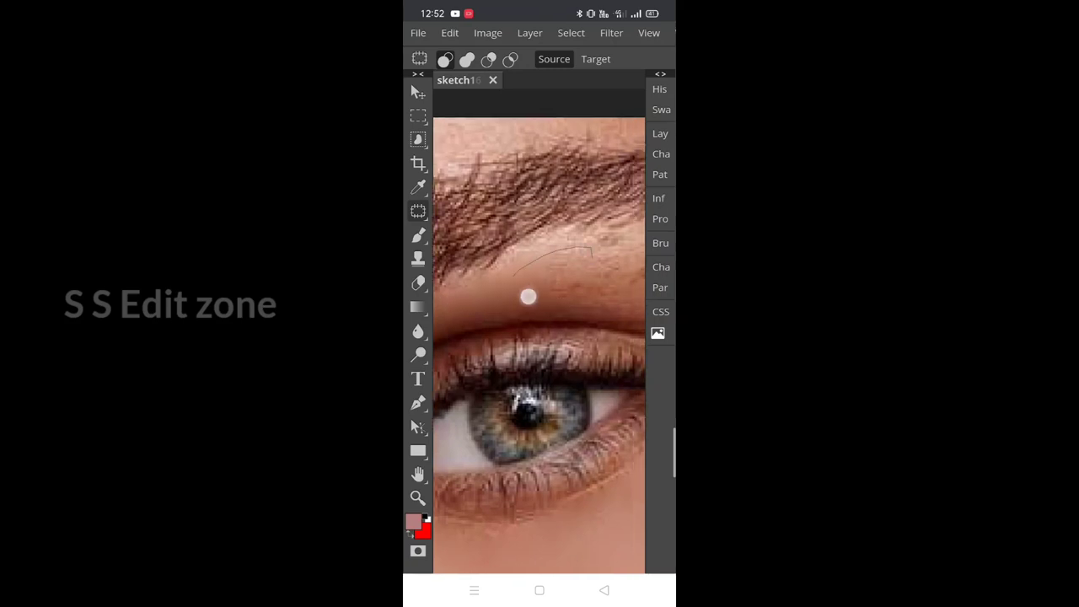
{"action": "scroll", "coordinate": [494, 279], "scroll_direction": "right", "scroll_amount": 2}
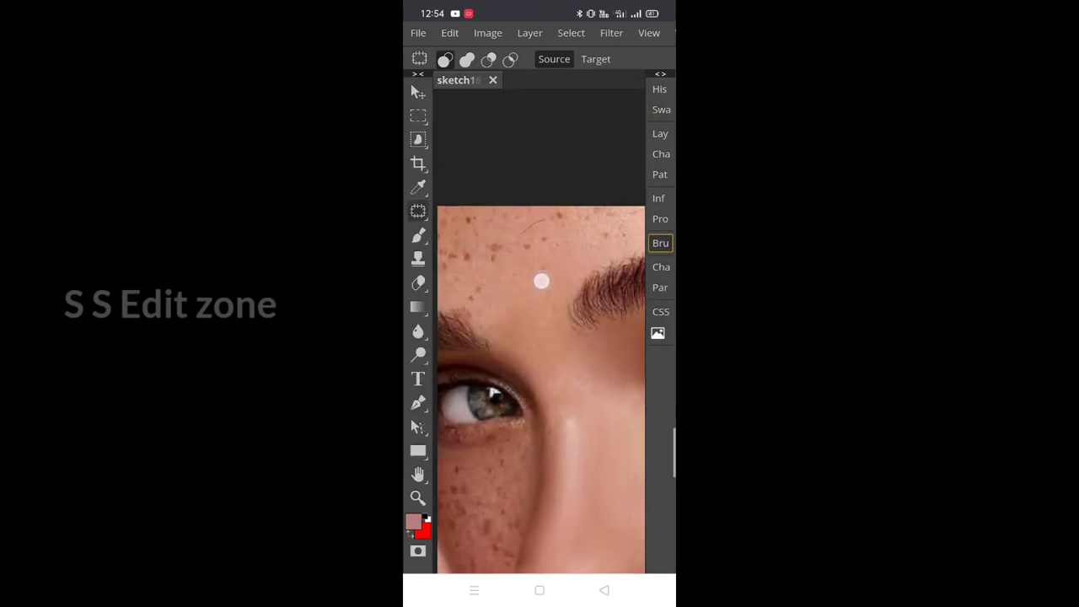
{"action": "scroll", "coordinate": [541, 281], "scroll_direction": "up", "scroll_amount": 2}
{"action": "left_click_drag", "start_coordinate": [493, 255], "coordinate": [483, 266]}
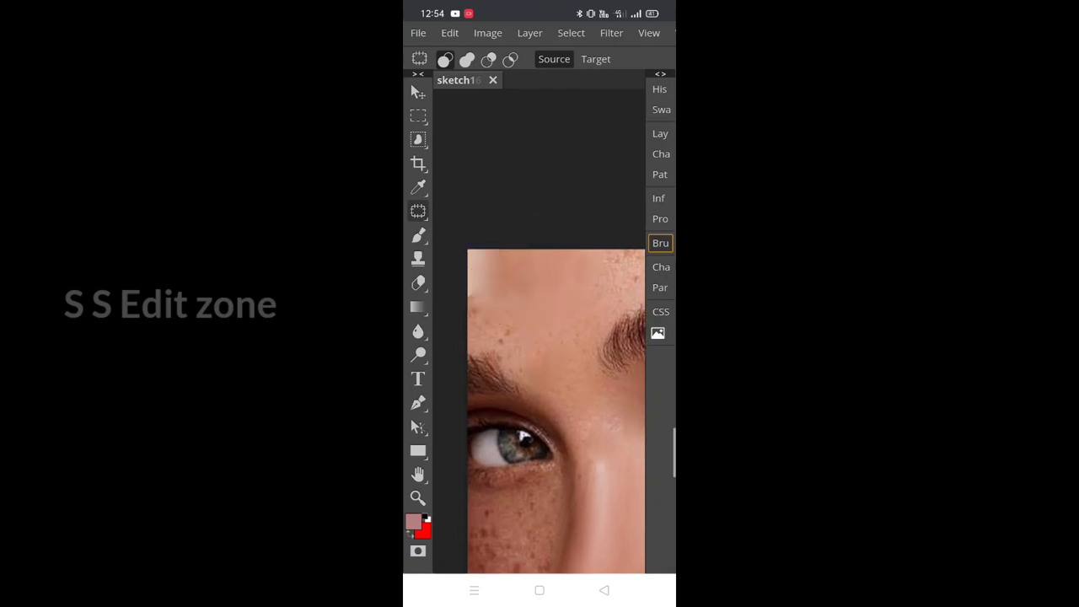
{"action": "scroll", "coordinate": [559, 229], "scroll_direction": "down", "scroll_amount": 3}
{"action": "scroll", "coordinate": [540, 337], "scroll_direction": "up", "scroll_amount": 5}
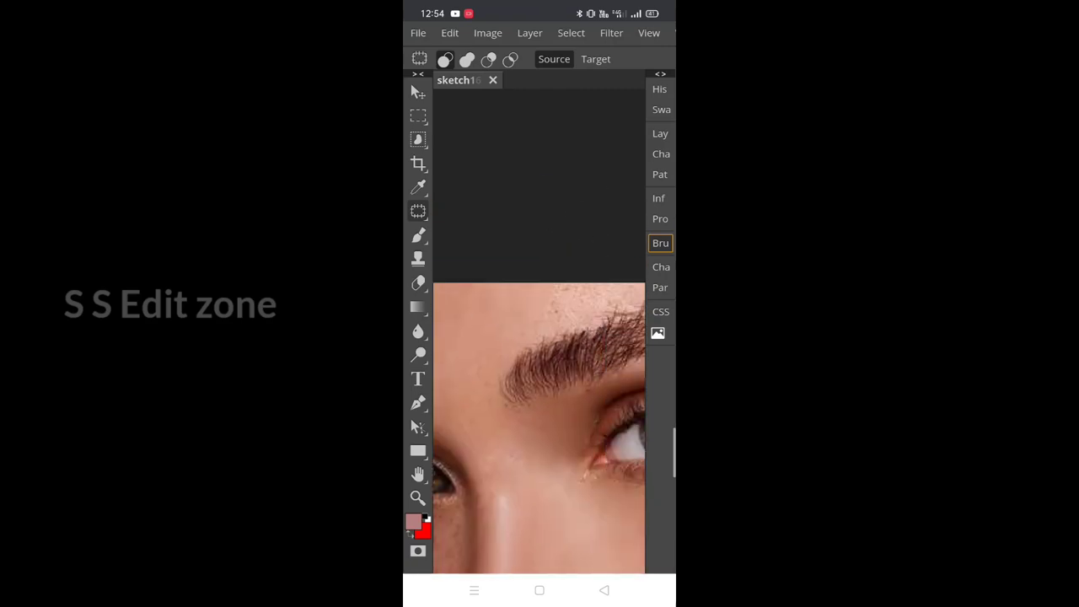
{"action": "scroll", "coordinate": [518, 333], "scroll_direction": "up", "scroll_amount": 3}
{"action": "scroll", "coordinate": [549, 282], "scroll_direction": "down", "scroll_amount": 5}
- Cover a freckled cheek spot with nearby clean skin, checking the editing history
{"action": "left_click_drag", "start_coordinate": [569, 287], "coordinate": [598, 254]}
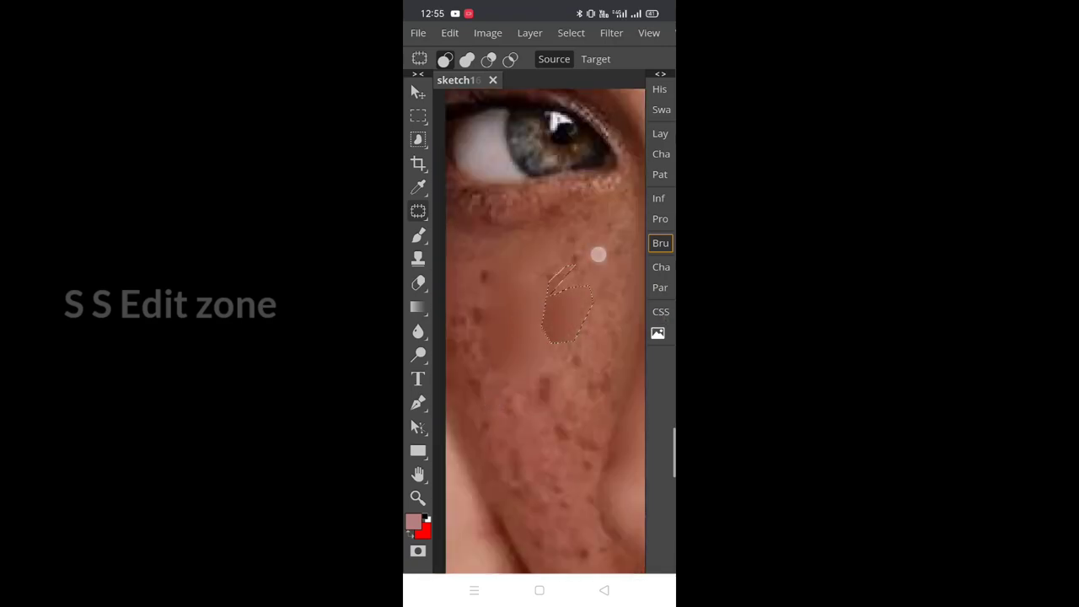
{"action": "scroll", "coordinate": [622, 253], "scroll_direction": "down", "scroll_amount": 2}
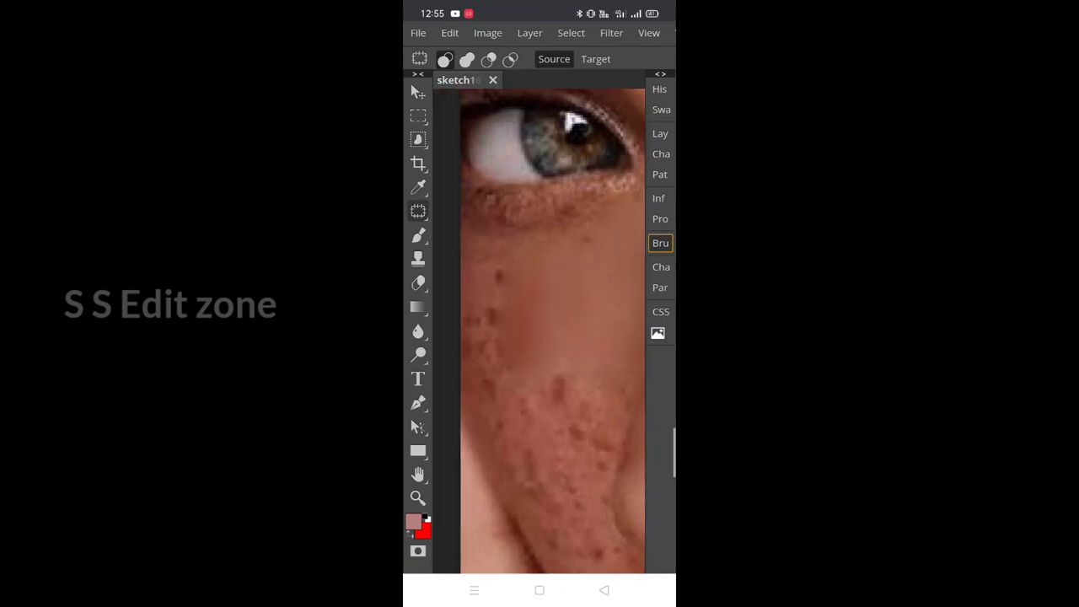
{"action": "left_click_drag", "start_coordinate": [473, 221], "coordinate": [506, 269]}
{"action": "left_click", "coordinate": [660, 109]}
{"action": "scroll", "coordinate": [505, 253], "scroll_direction": "up", "scroll_amount": 2}
{"action": "left_click", "coordinate": [659, 88]}
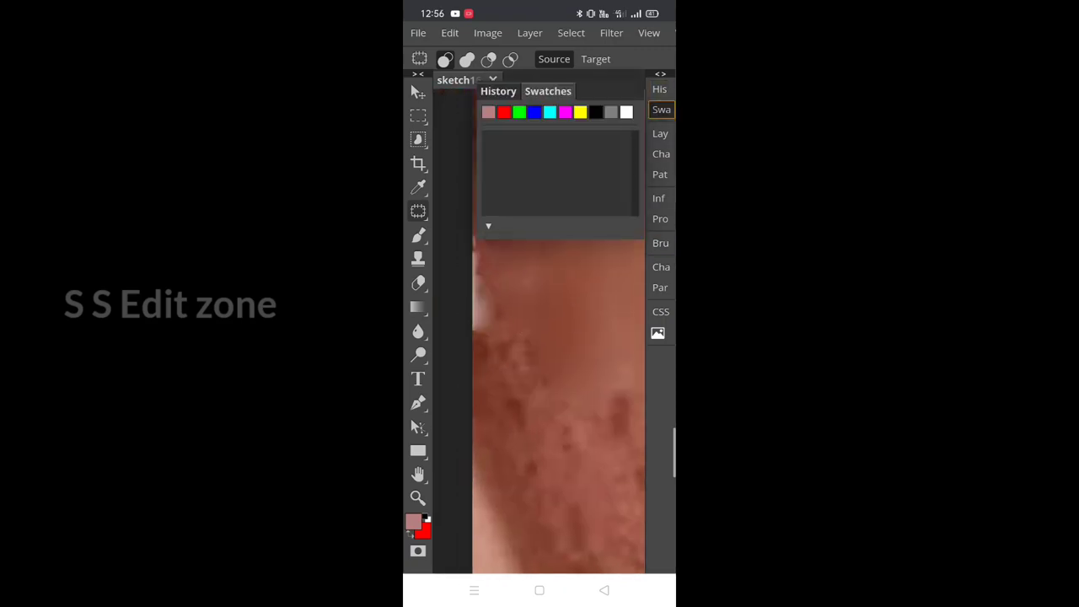
{"action": "scroll", "coordinate": [549, 287], "scroll_direction": "up", "scroll_amount": 2}
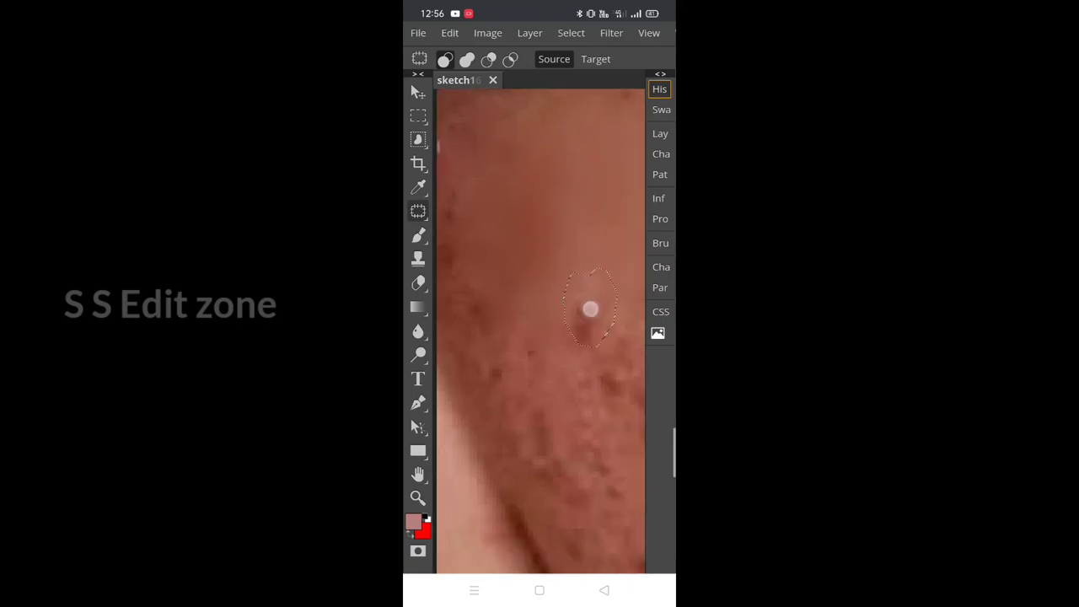
{"action": "left_click_drag", "start_coordinate": [486, 296], "coordinate": [568, 287]}
- Patch the freckles beside the mouth
{"action": "scroll", "coordinate": [533, 301], "scroll_direction": "down", "scroll_amount": 2}
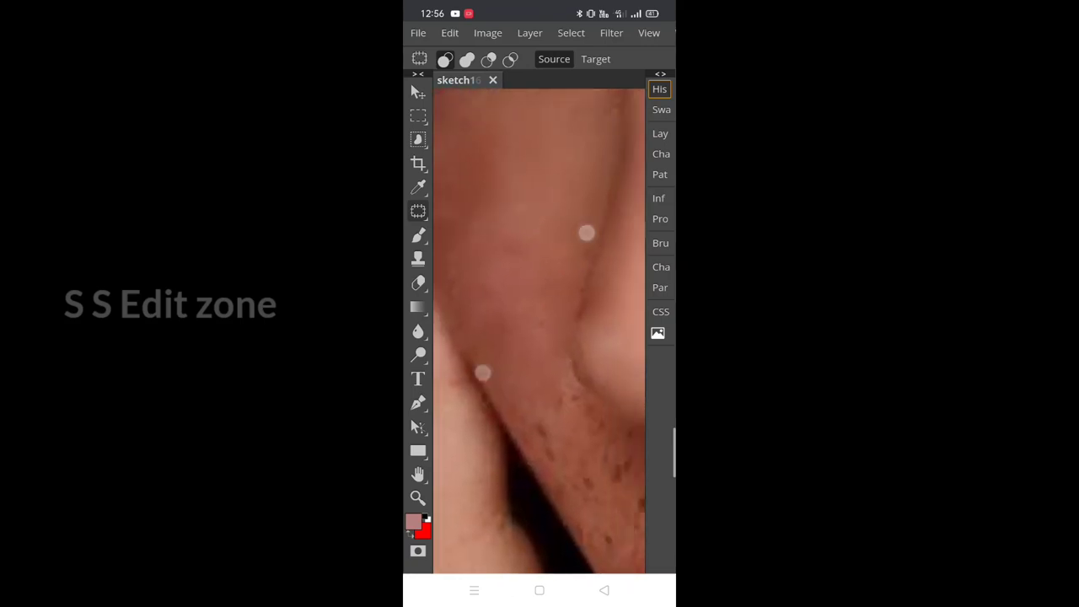
{"action": "mouse_move", "coordinate": [585, 231]}
{"action": "left_mouse_down"}
{"action": "mouse_move", "coordinate": [540, 289]}
{"action": "mouse_move", "coordinate": [547, 359]}
{"action": "left_mouse_up"}
{"action": "scroll", "coordinate": [536, 293], "scroll_direction": "down", "scroll_amount": 2}
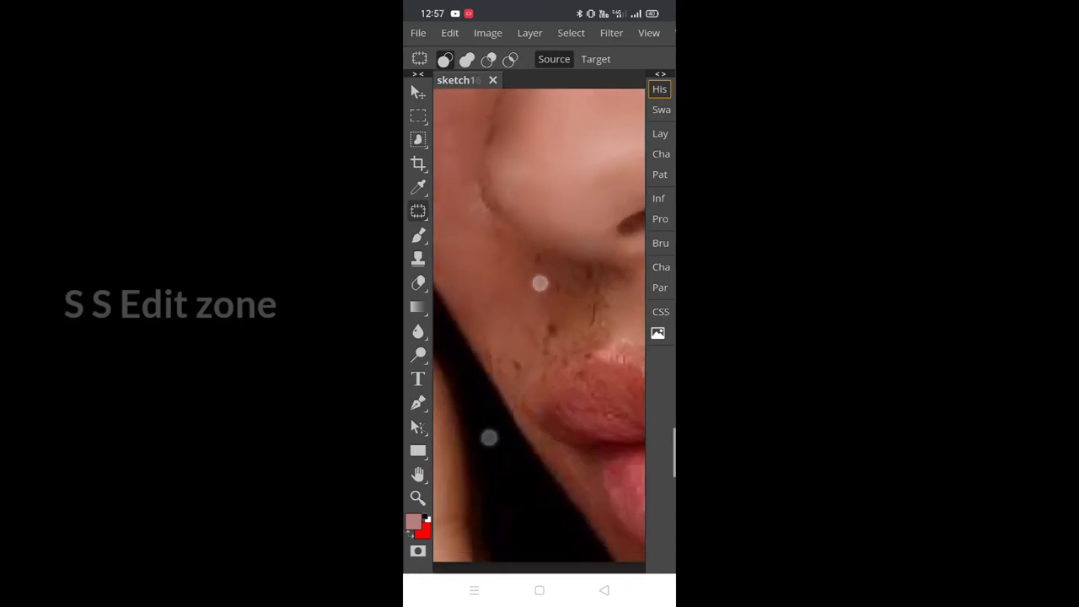
{"action": "left_click_drag", "start_coordinate": [539, 281], "coordinate": [544, 287]}
{"action": "scroll", "coordinate": [529, 292], "scroll_direction": "down", "scroll_amount": 2}
{"action": "mouse_move", "coordinate": [556, 154]}
{"action": "left_mouse_down"}
{"action": "mouse_move", "coordinate": [486, 322]}
{"action": "mouse_move", "coordinate": [447, 295]}
{"action": "left_mouse_up"}
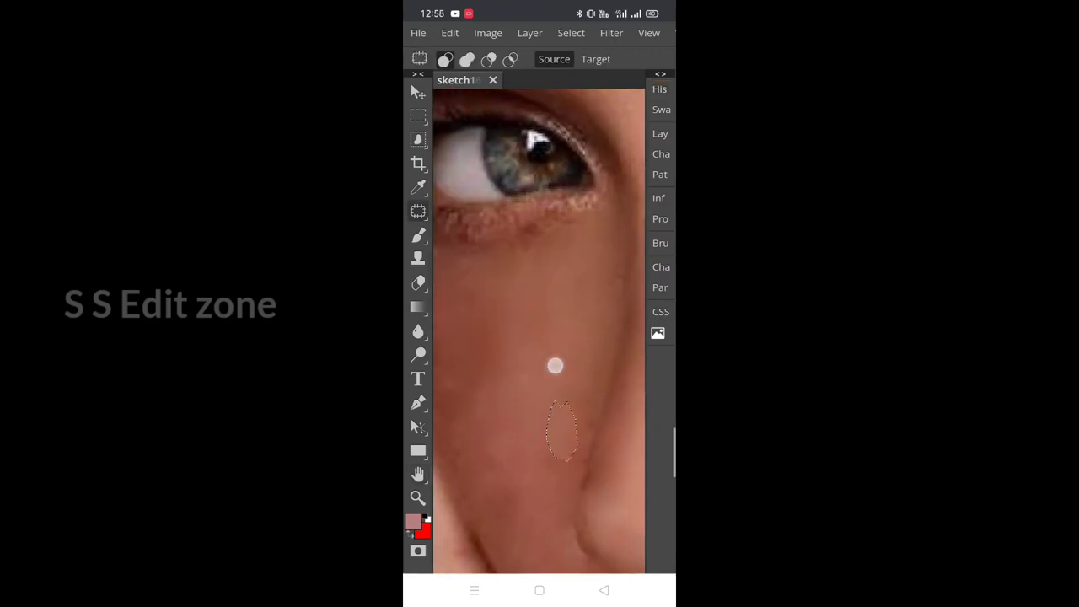
- Patch freckles below the eye and beside the eyebrow, then zoom out to the whole face
{"action": "mouse_move", "coordinate": [554, 366]}
{"action": "left_mouse_down"}
{"action": "mouse_move", "coordinate": [585, 298]}
{"action": "mouse_move", "coordinate": [547, 364]}
{"action": "mouse_move", "coordinate": [520, 330]}
{"action": "mouse_move", "coordinate": [533, 291]}
{"action": "left_mouse_up"}
{"action": "scroll", "coordinate": [539, 337], "scroll_direction": "down", "scroll_amount": 2}
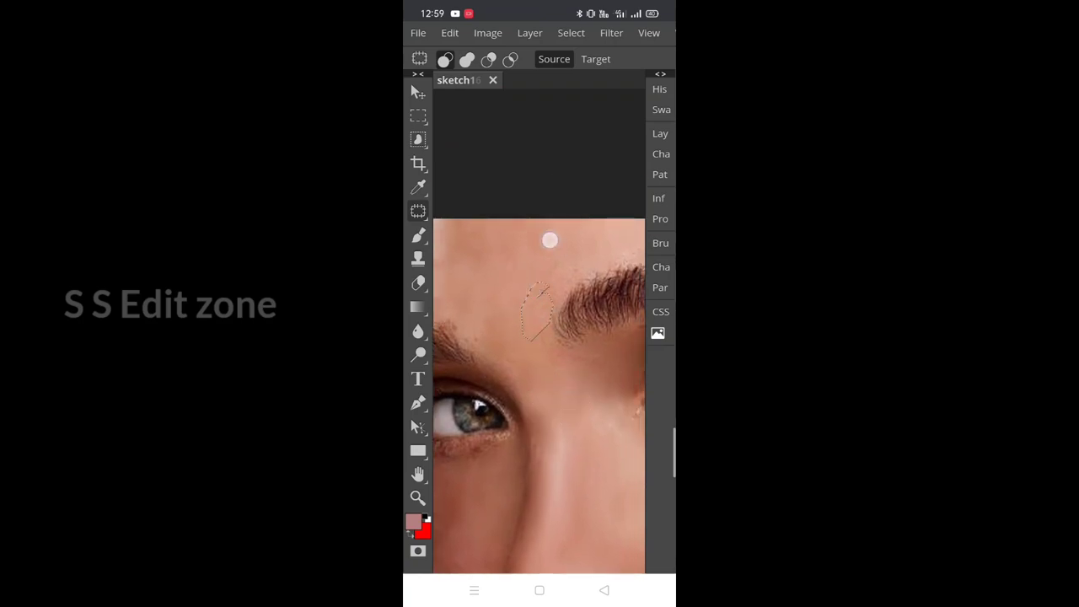
{"action": "left_click_drag", "start_coordinate": [549, 240], "coordinate": [481, 325]}
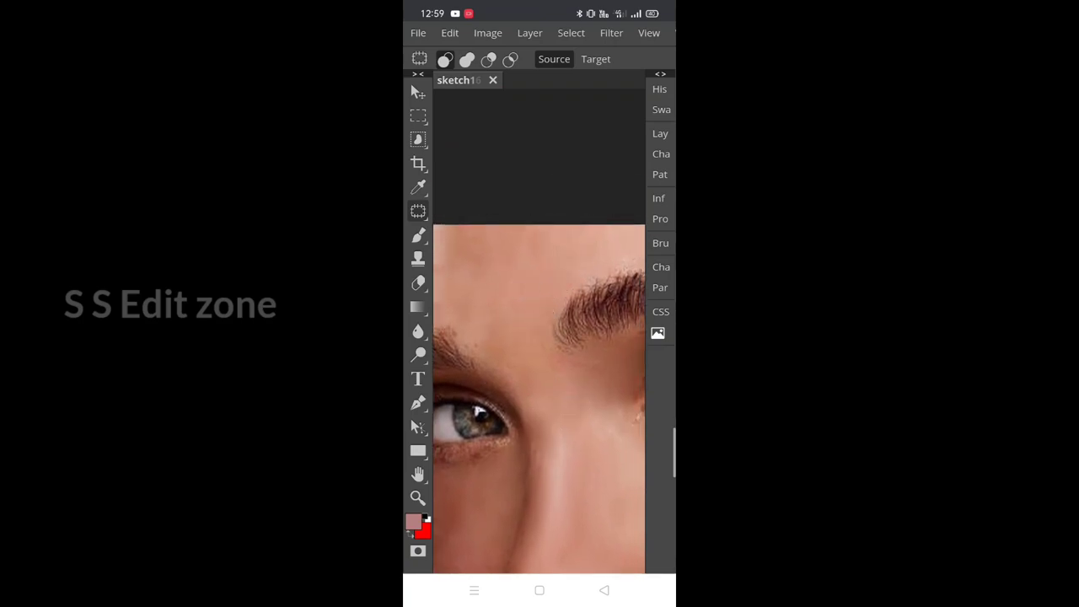
{"action": "left_click_drag", "start_coordinate": [570, 265], "coordinate": [561, 241]}
{"action": "scroll", "coordinate": [539, 337], "scroll_direction": "down", "scroll_amount": 2}
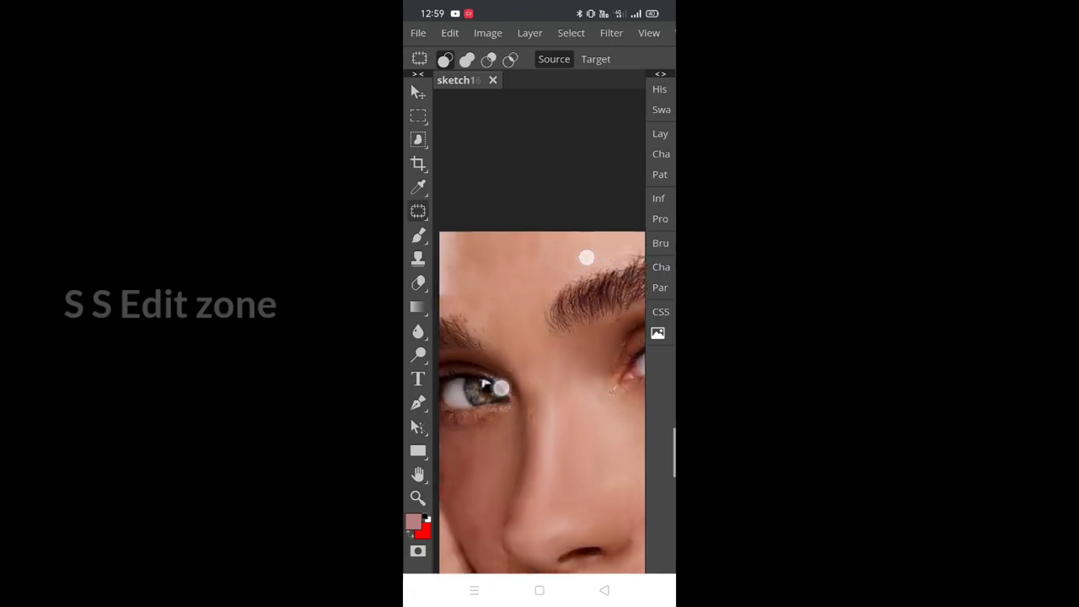
{"action": "scroll", "coordinate": [539, 337], "scroll_direction": "down", "scroll_amount": 2}
{"action": "scroll", "coordinate": [539, 337], "scroll_direction": "down", "scroll_amount": 2}
{"action": "scroll", "coordinate": [540, 320], "scroll_direction": "up", "scroll_amount": 1}
{"action": "scroll", "coordinate": [539, 321], "scroll_direction": "up", "scroll_amount": 1}
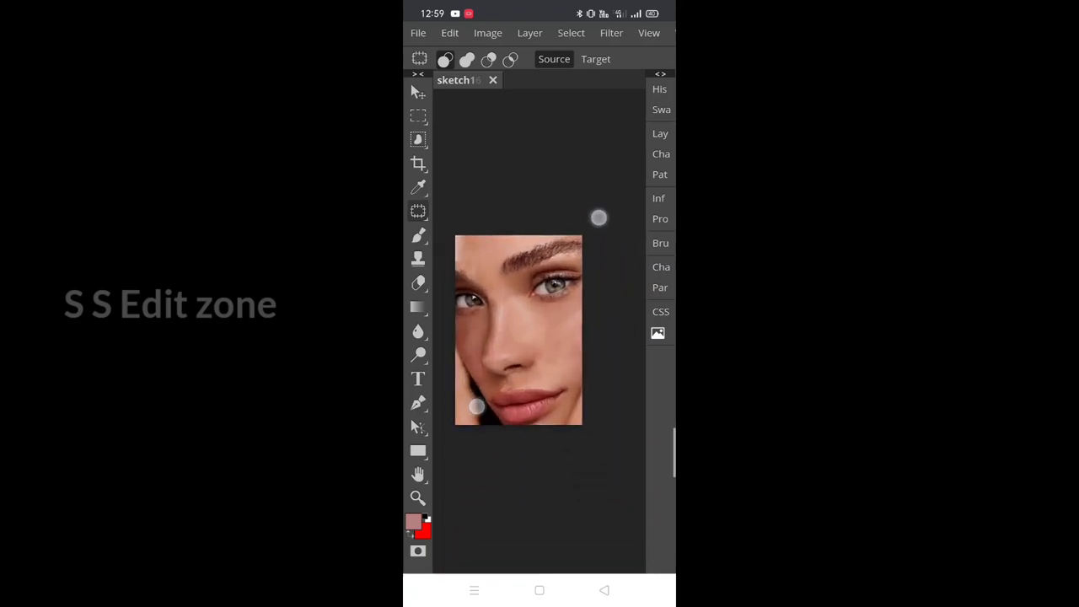
- Compare before/after by hiding and reshowing Background copy, then select the Blur tool
{"action": "left_click", "coordinate": [660, 133]}
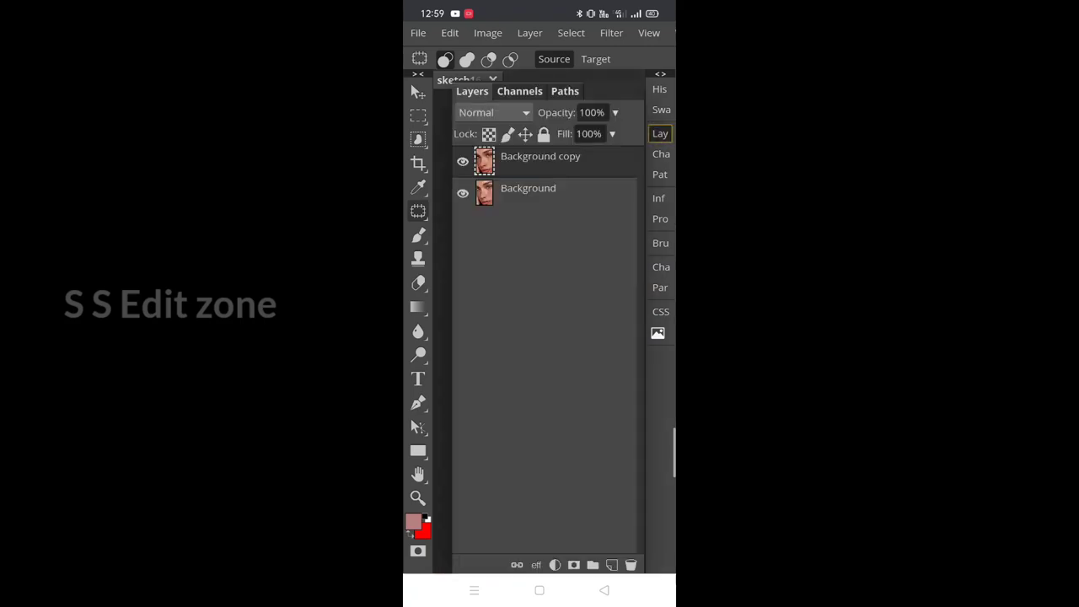
{"action": "left_click", "coordinate": [462, 160]}
{"action": "left_click", "coordinate": [660, 133]}
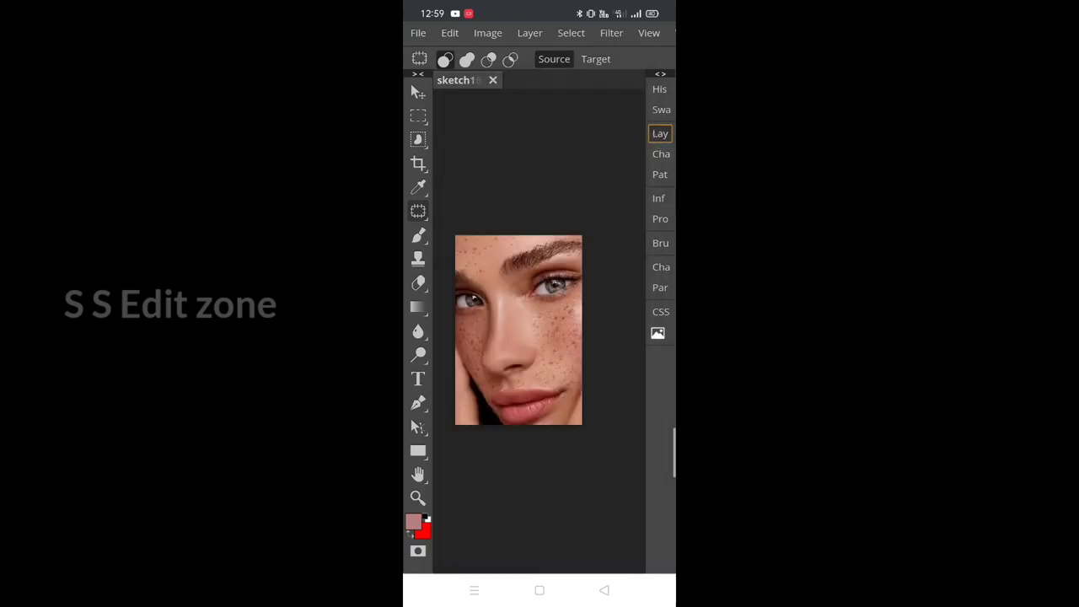
{"action": "left_click", "coordinate": [660, 133]}
{"action": "left_click", "coordinate": [462, 159]}
{"action": "left_click", "coordinate": [659, 134]}
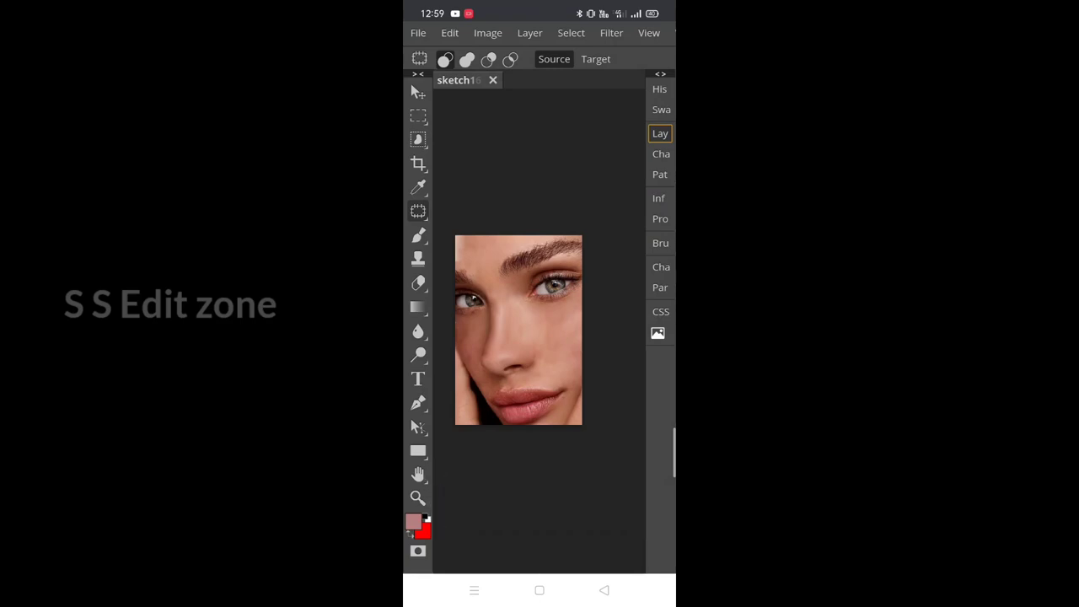
{"action": "left_click", "coordinate": [418, 330]}
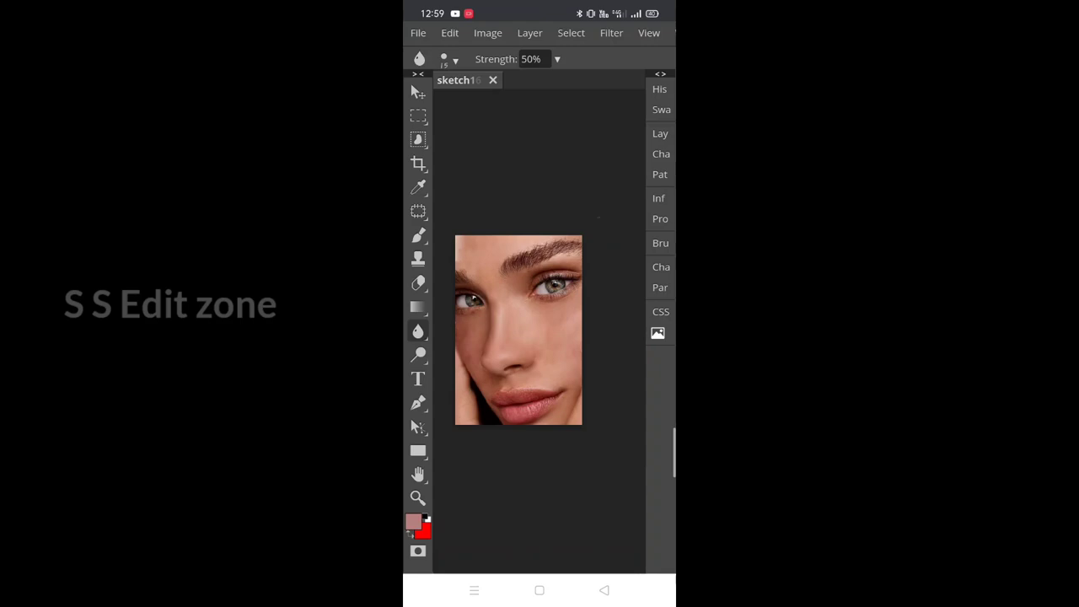
- Give the Blur tool a soft brush enlarged to about 507 px
{"action": "left_click", "coordinate": [449, 33]}
{"action": "left_click", "coordinate": [449, 33]}
{"action": "left_click", "coordinate": [448, 59]}
{"action": "left_click", "coordinate": [581, 160]}
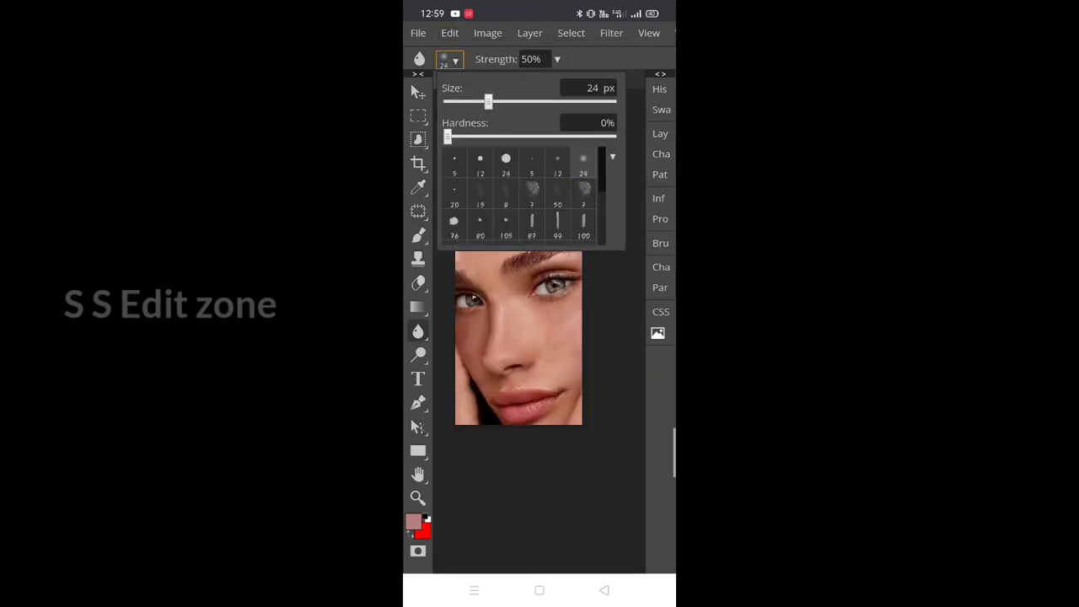
{"action": "left_click_drag", "start_coordinate": [531, 140], "coordinate": [611, 138]}
{"action": "left_click_drag", "start_coordinate": [488, 101], "coordinate": [525, 101]}
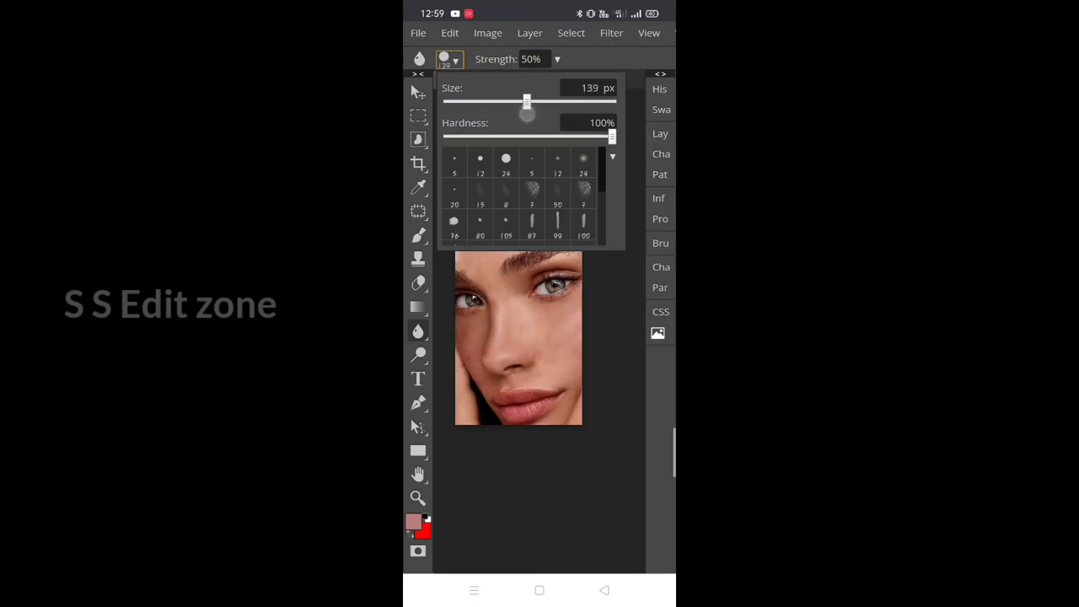
{"action": "left_click", "coordinate": [561, 329]}
{"action": "scroll", "coordinate": [519, 328], "scroll_direction": "up", "scroll_amount": 3}
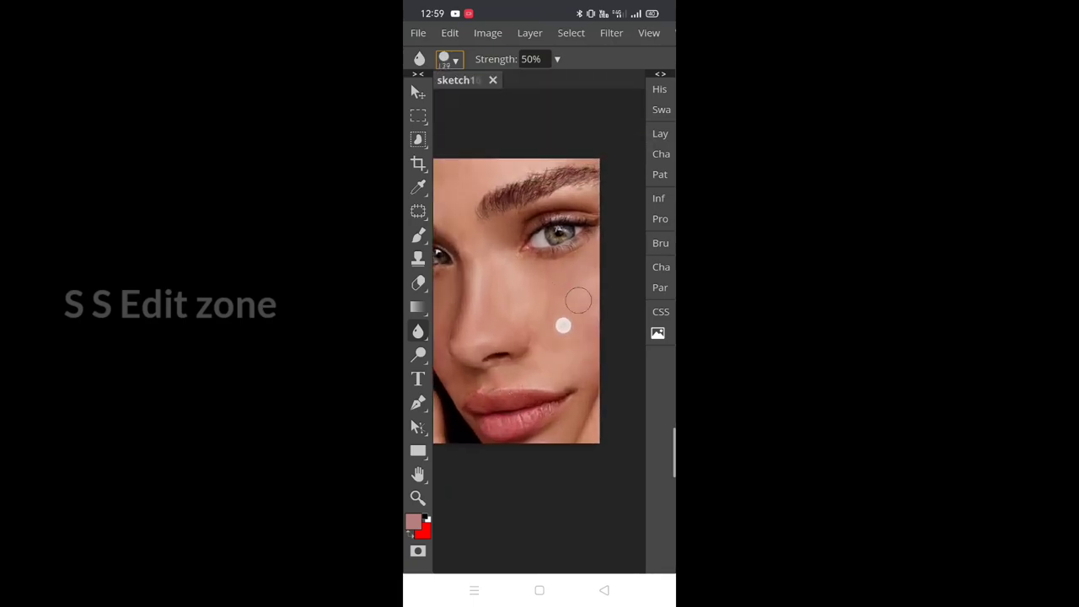
{"action": "left_click", "coordinate": [448, 59]}
{"action": "left_click_drag", "start_coordinate": [525, 101], "coordinate": [581, 101]}
{"action": "left_click", "coordinate": [568, 294]}
- Blur the skin across the cheek, down toward the chin and lips, and beside the nose
{"action": "mouse_move", "coordinate": [568, 294]}
{"action": "left_mouse_down"}
{"action": "mouse_move", "coordinate": [548, 345]}
{"action": "mouse_move", "coordinate": [536, 265]}
{"action": "mouse_move", "coordinate": [591, 334]}
{"action": "mouse_move", "coordinate": [506, 315]}
{"action": "mouse_move", "coordinate": [494, 272]}
{"action": "mouse_move", "coordinate": [527, 284]}
{"action": "mouse_move", "coordinate": [528, 302]}
{"action": "left_mouse_up"}
{"action": "scroll", "coordinate": [522, 253], "scroll_direction": "up", "scroll_amount": 3}
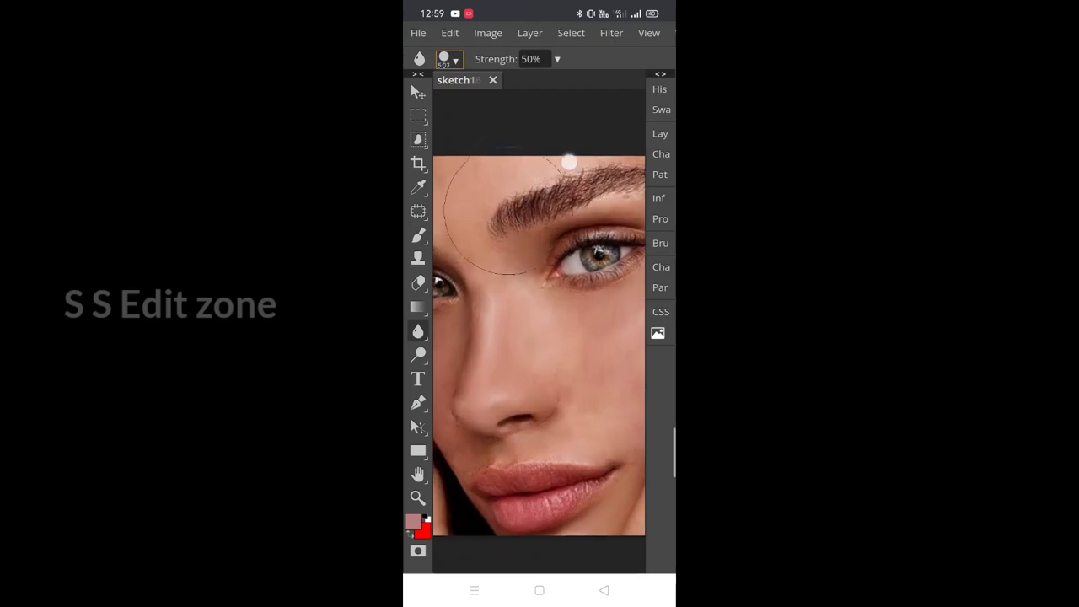
{"action": "scroll", "coordinate": [540, 337], "scroll_direction": "down", "scroll_amount": 3}
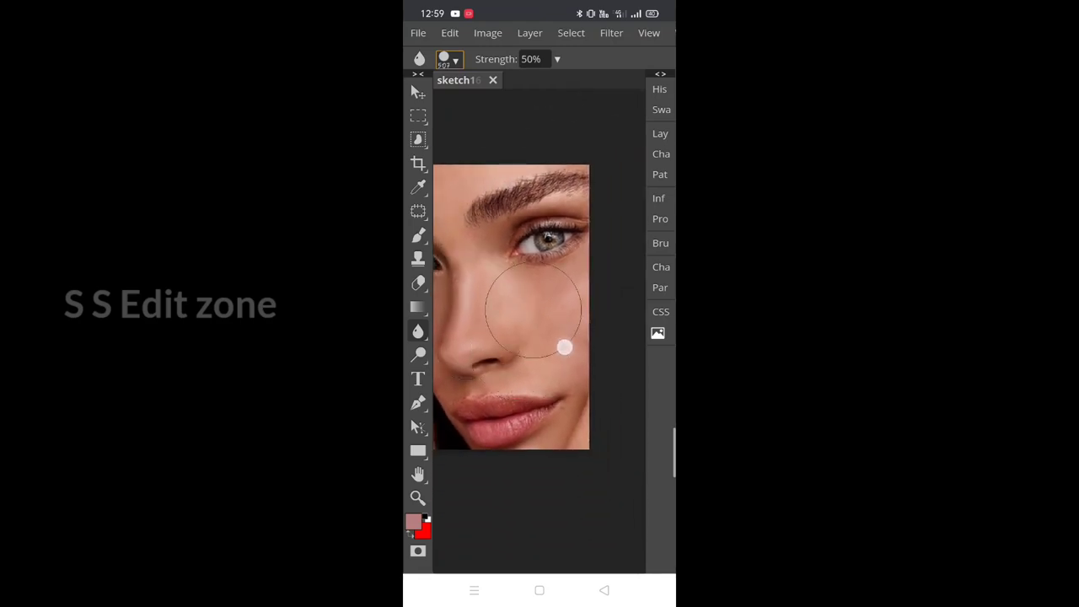
{"action": "left_click_drag", "start_coordinate": [567, 307], "coordinate": [534, 443]}
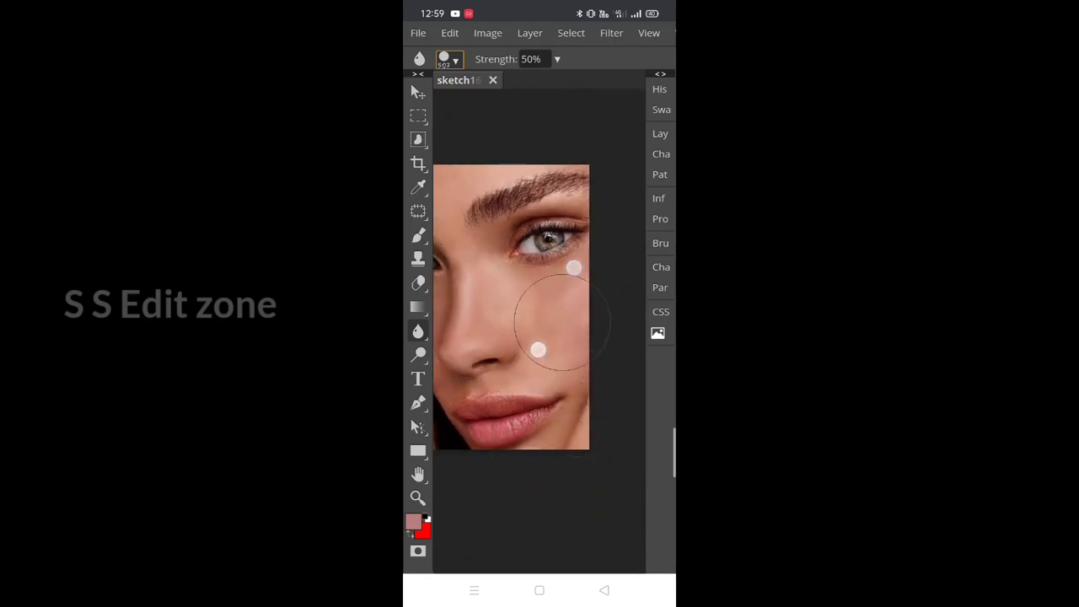
{"action": "scroll", "coordinate": [518, 329], "scroll_direction": "up", "scroll_amount": 3}
{"action": "scroll", "coordinate": [515, 327], "scroll_direction": "up", "scroll_amount": 2}
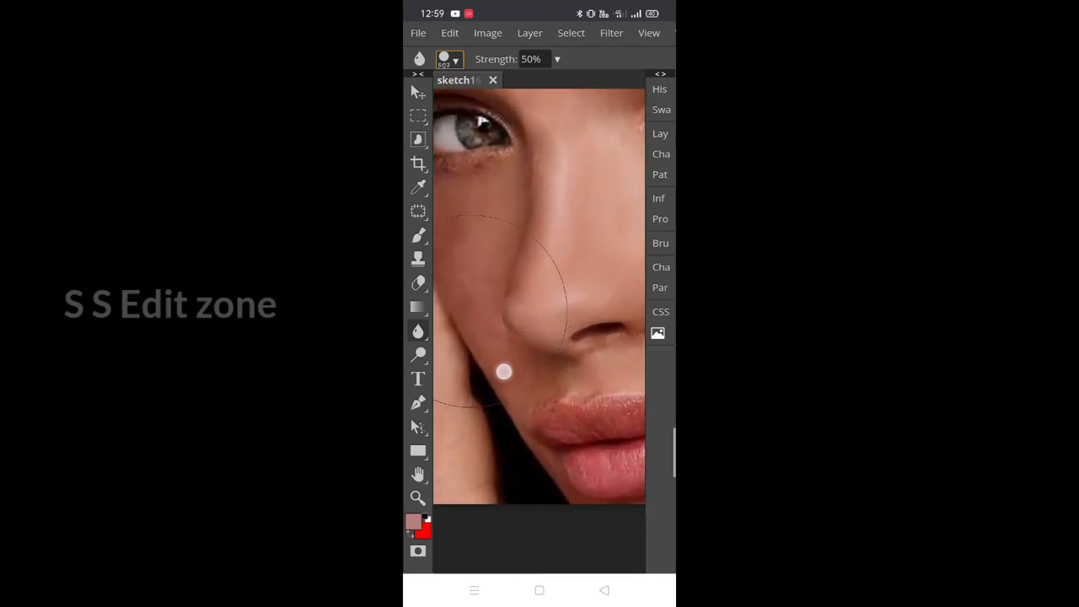
{"action": "left_click_drag", "start_coordinate": [498, 380], "coordinate": [506, 336]}
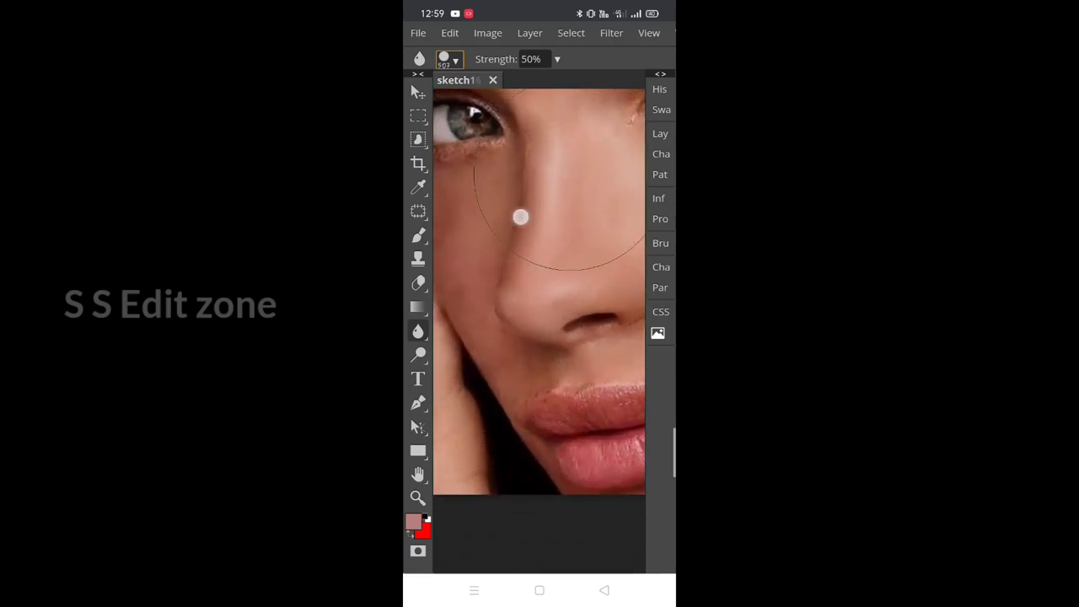
{"action": "scroll", "coordinate": [531, 266], "scroll_direction": "down", "scroll_amount": 3}
{"action": "scroll", "coordinate": [543, 252], "scroll_direction": "down", "scroll_amount": 2}
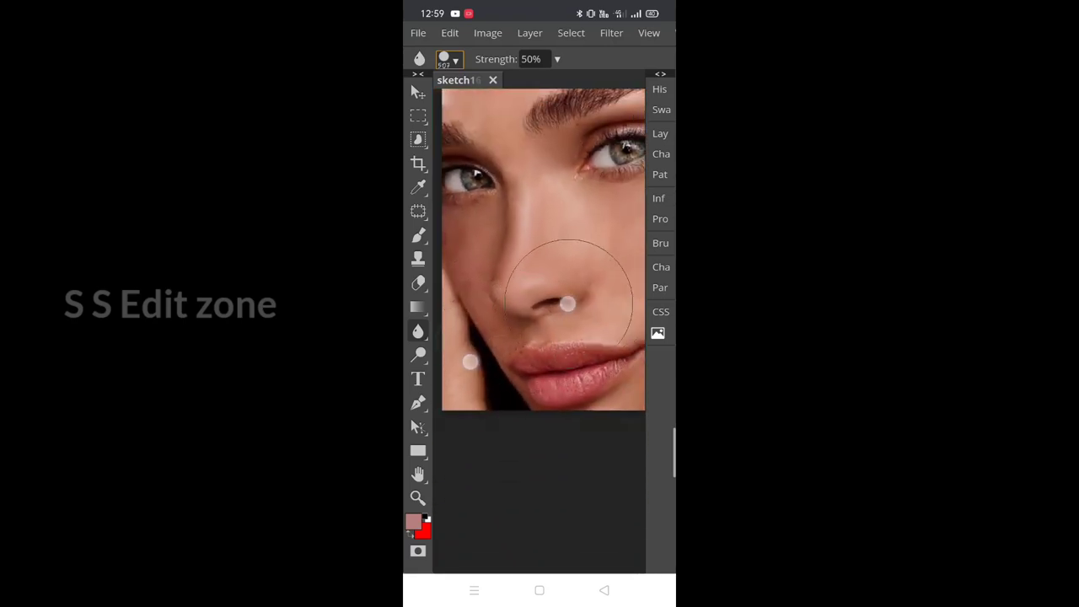
{"action": "scroll", "coordinate": [530, 253], "scroll_direction": "up", "scroll_amount": 2}
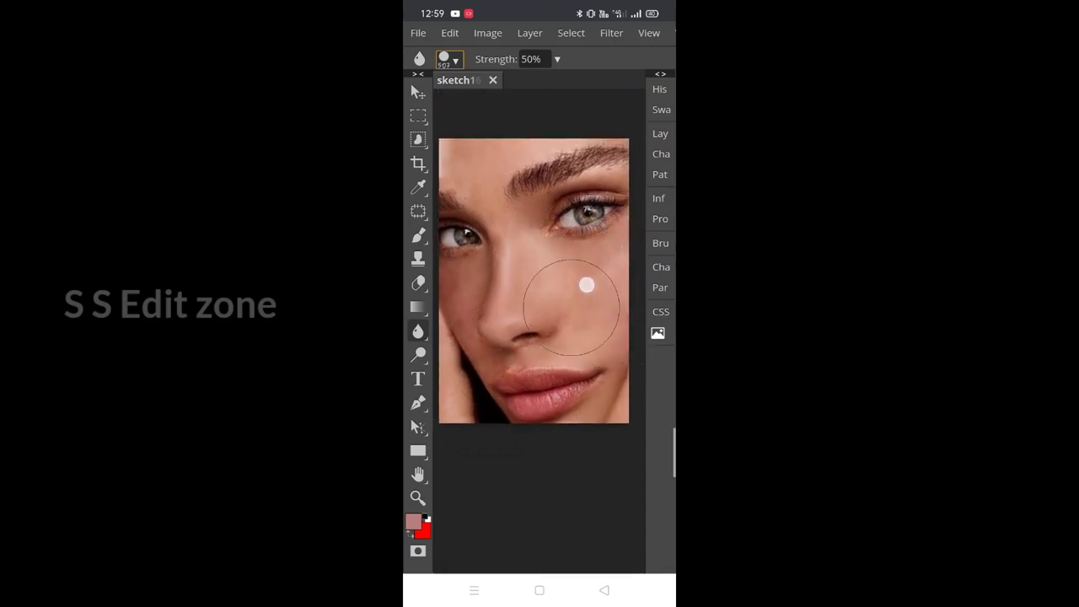
{"action": "scroll", "coordinate": [539, 316], "scroll_direction": "up", "scroll_amount": 1}
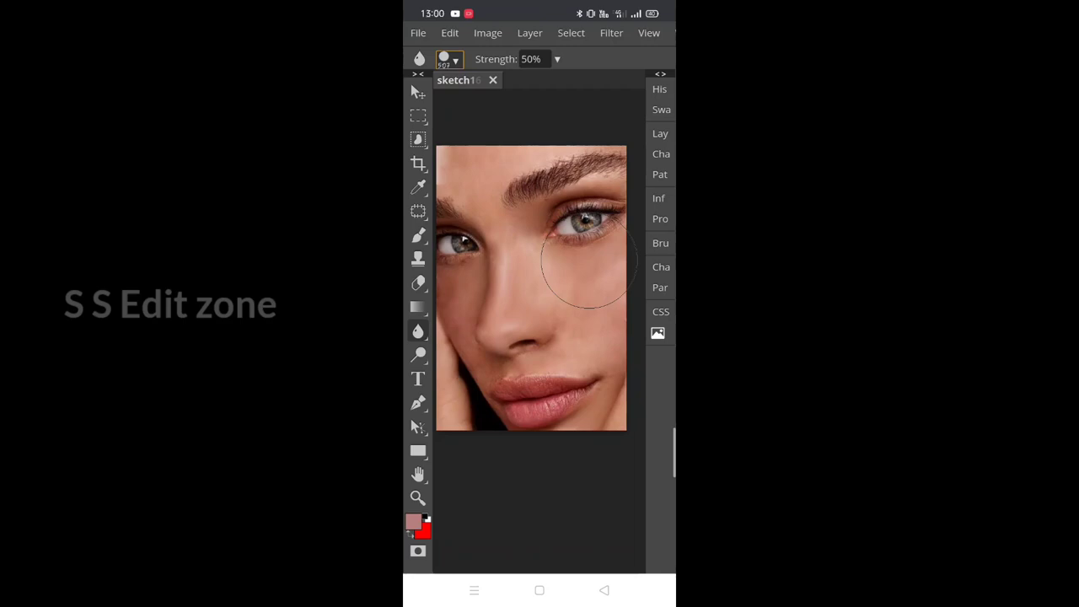
- Apply the basic Sharpen filter from Filter > Sharpen to the portrait
{"action": "left_click", "coordinate": [611, 33]}
{"action": "left_click", "coordinate": [611, 33]}
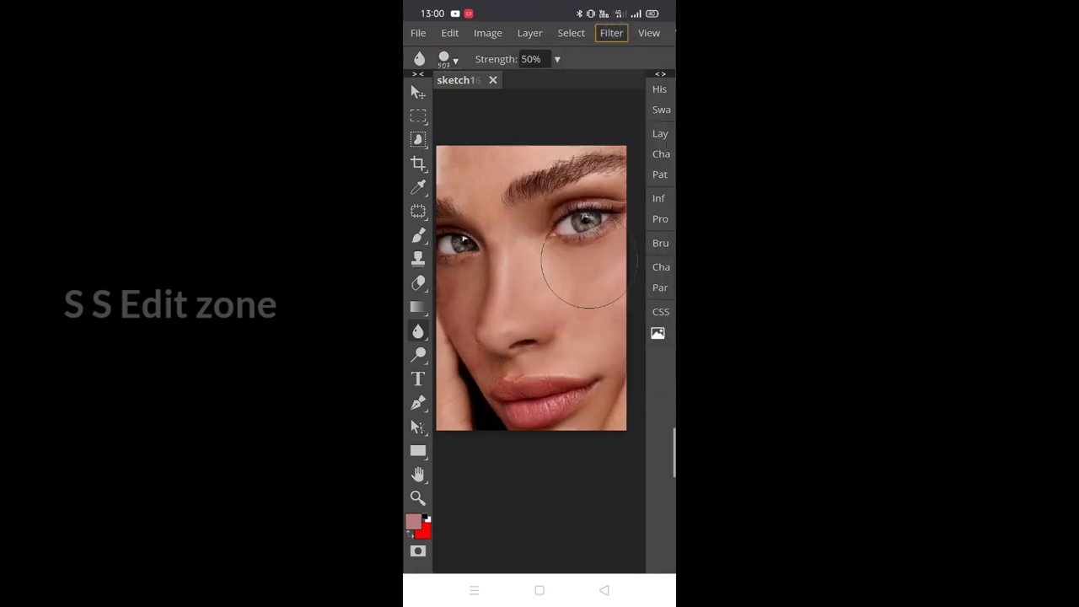
{"action": "left_click", "coordinate": [611, 33]}
{"action": "left_click", "coordinate": [529, 33]}
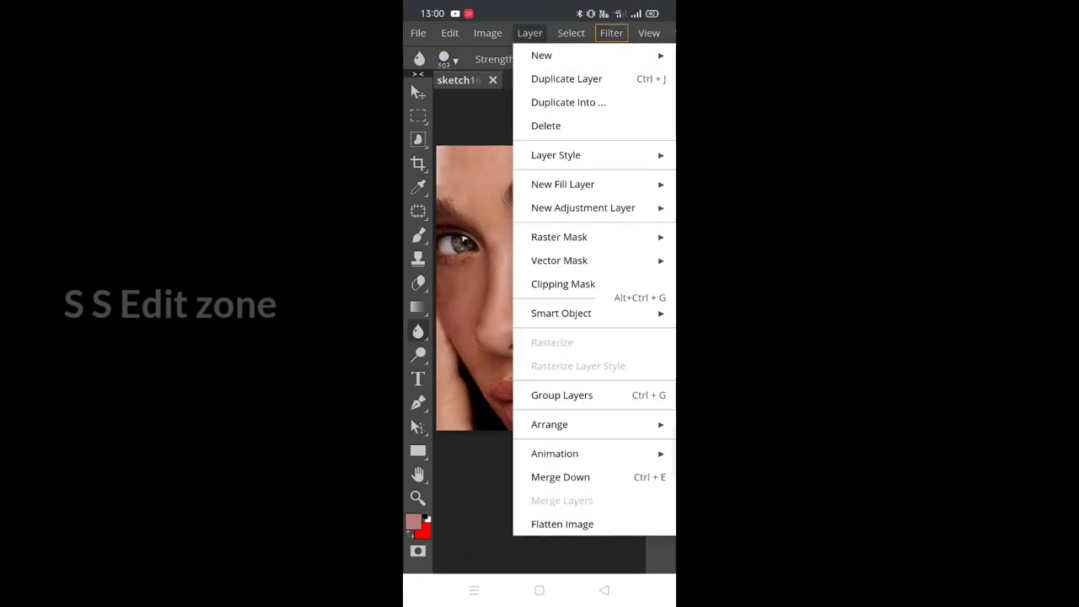
{"action": "left_click", "coordinate": [570, 33]}
{"action": "left_click", "coordinate": [610, 32]}
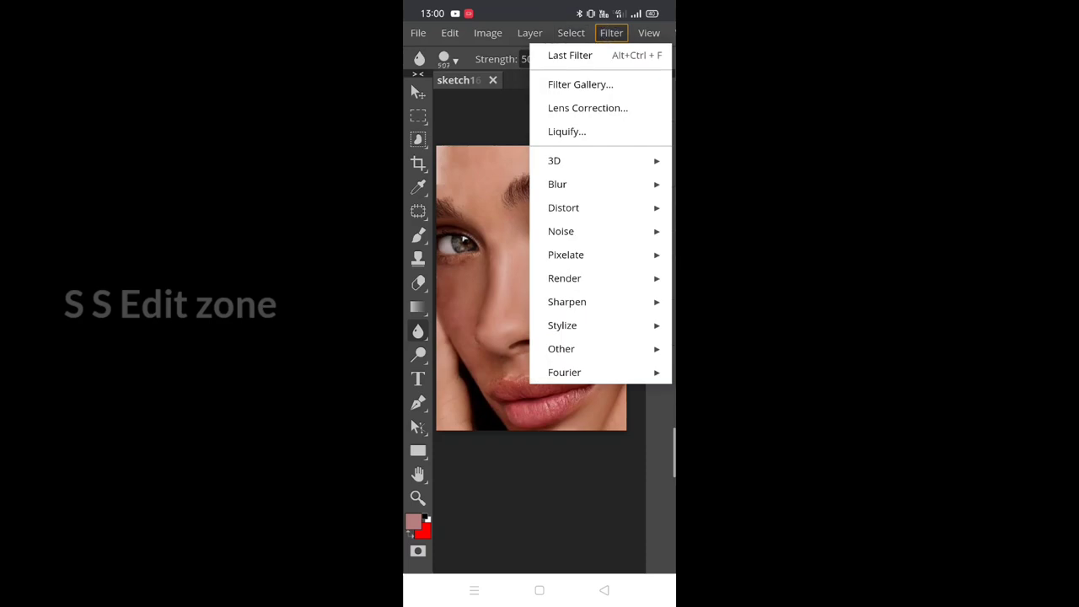
{"action": "left_click", "coordinate": [587, 302]}
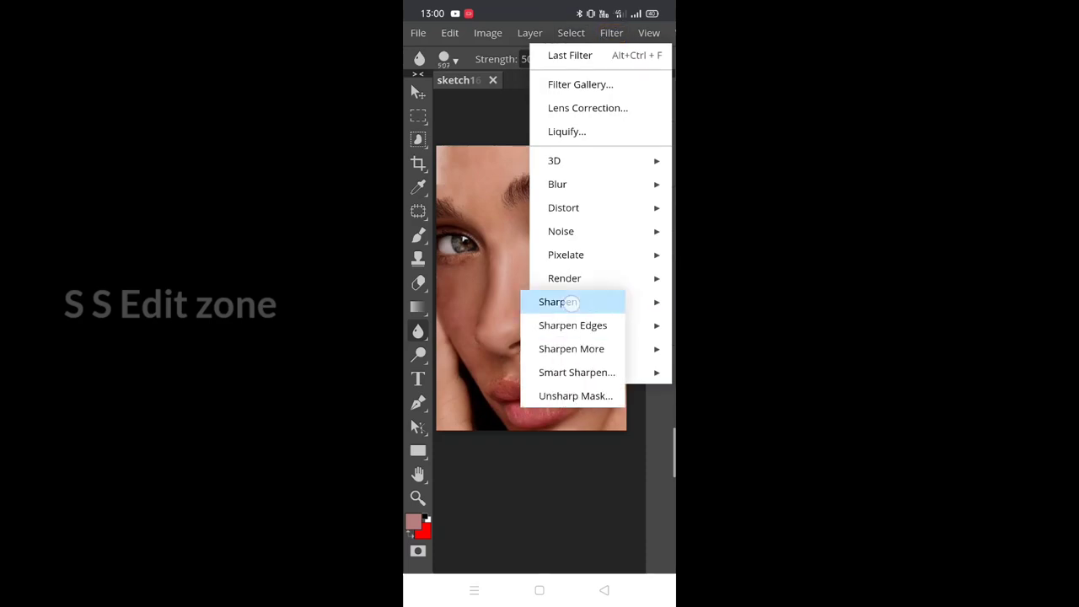
{"action": "left_click", "coordinate": [558, 301]}
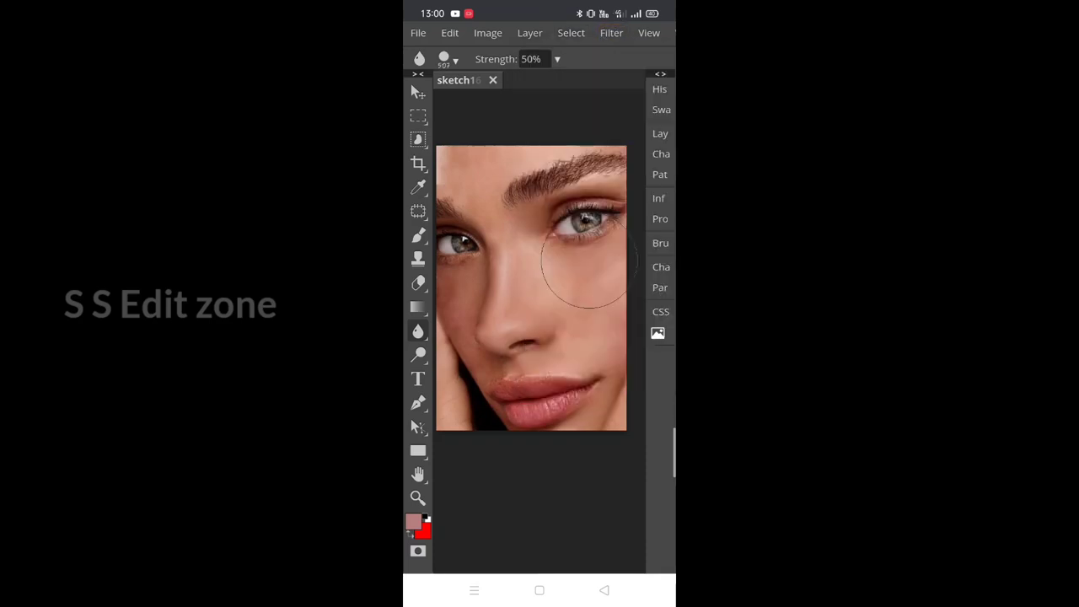
- Add a Selective Color adjustment layer with Reds set to Cyan 19% and Black -18%
{"action": "left_click", "coordinate": [658, 134]}
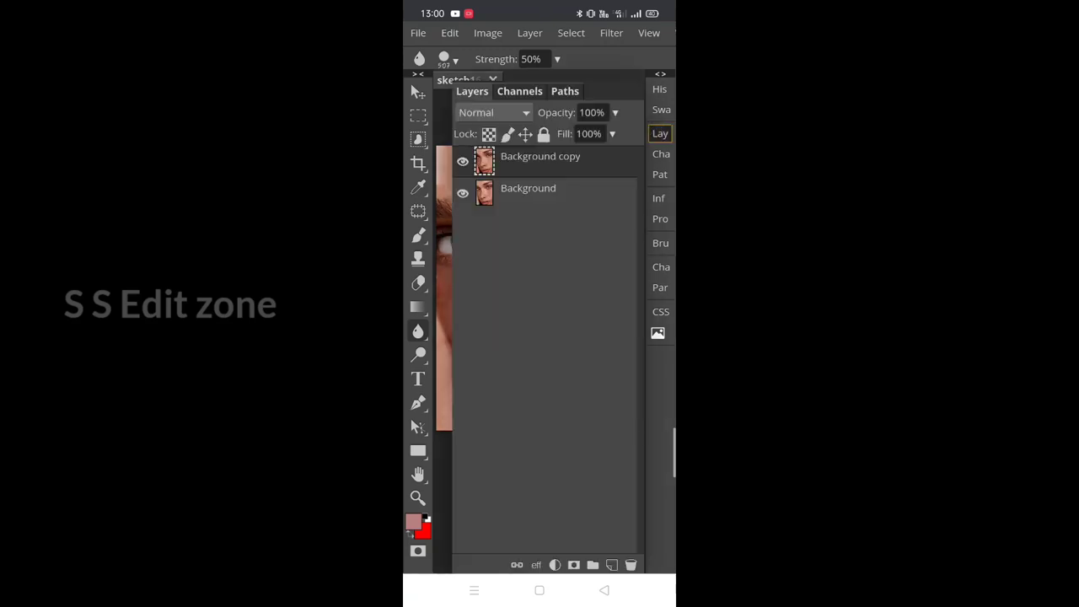
{"action": "left_click", "coordinate": [557, 564]}
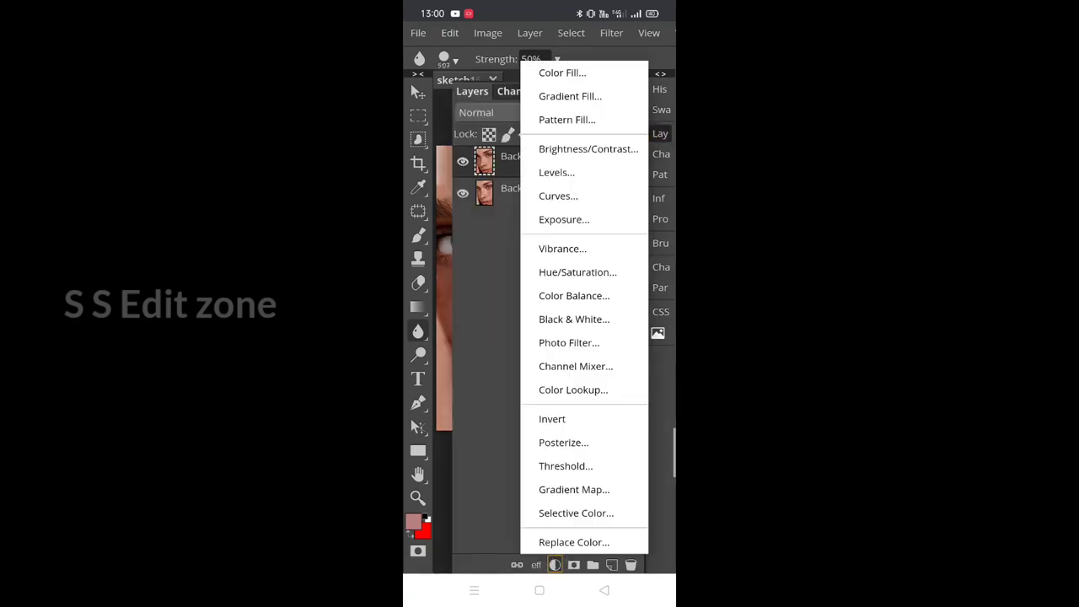
{"action": "left_click", "coordinate": [594, 512]}
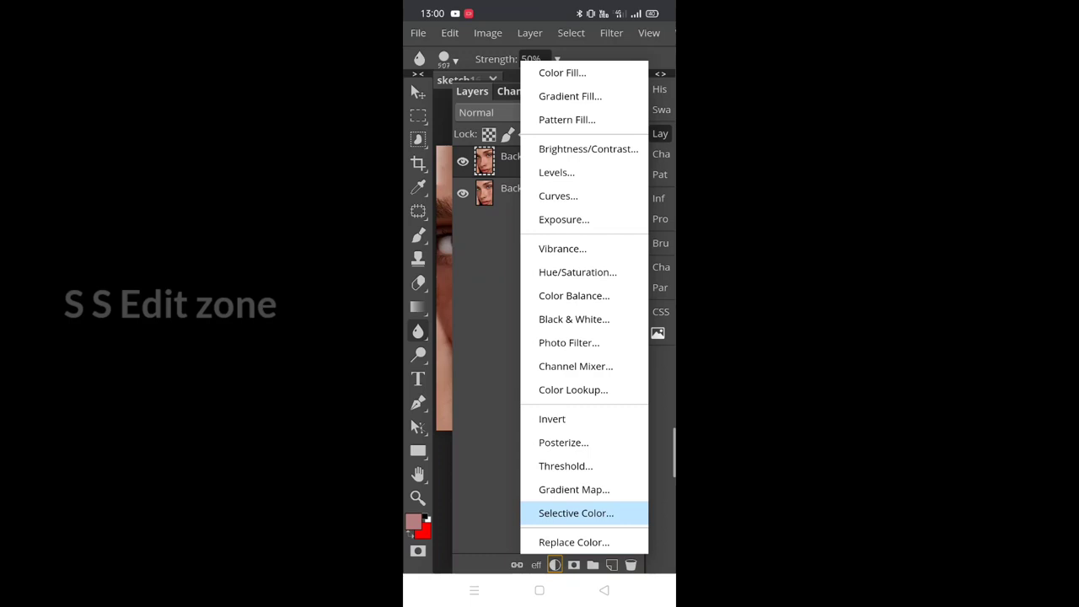
{"action": "scroll", "coordinate": [533, 506], "scroll_direction": "down", "scroll_amount": 5}
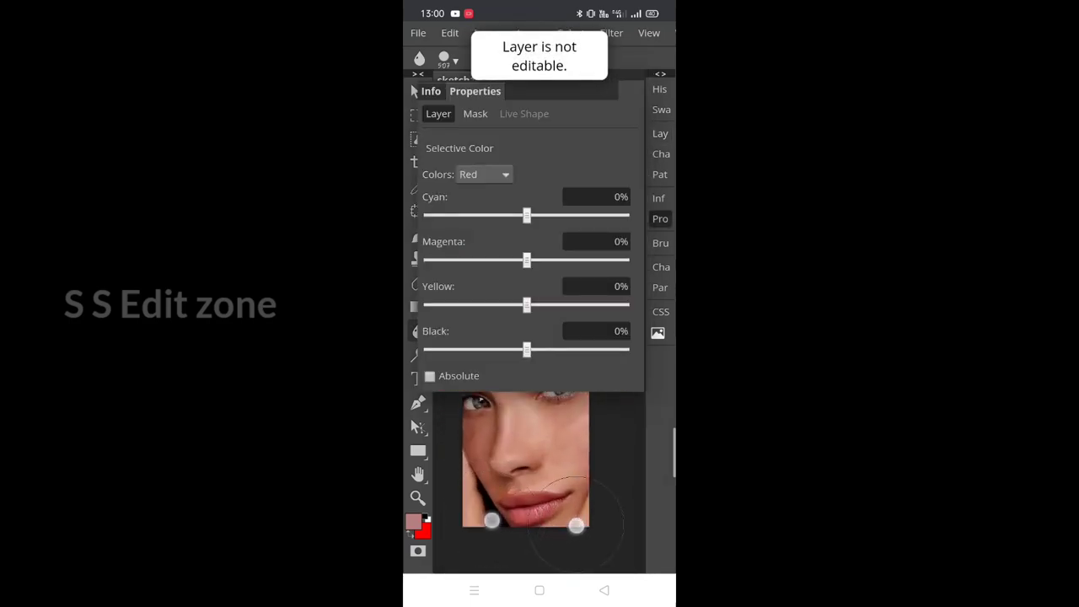
{"action": "mouse_move", "coordinate": [528, 218]}
{"action": "left_mouse_down"}
{"action": "mouse_move", "coordinate": [572, 227]}
{"action": "mouse_move", "coordinate": [546, 241]}
{"action": "left_mouse_up"}
{"action": "mouse_move", "coordinate": [525, 349]}
{"action": "left_mouse_down"}
{"action": "mouse_move", "coordinate": [475, 346]}
{"action": "mouse_move", "coordinate": [509, 382]}
{"action": "left_mouse_up"}
{"action": "left_click", "coordinate": [483, 175]}
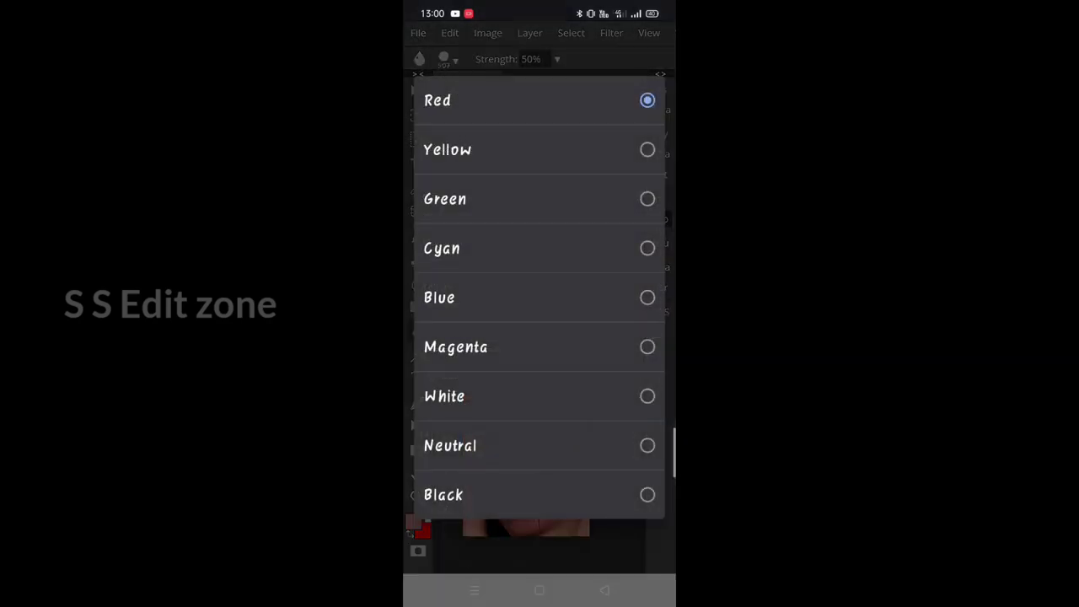
{"action": "left_click", "coordinate": [428, 99]}
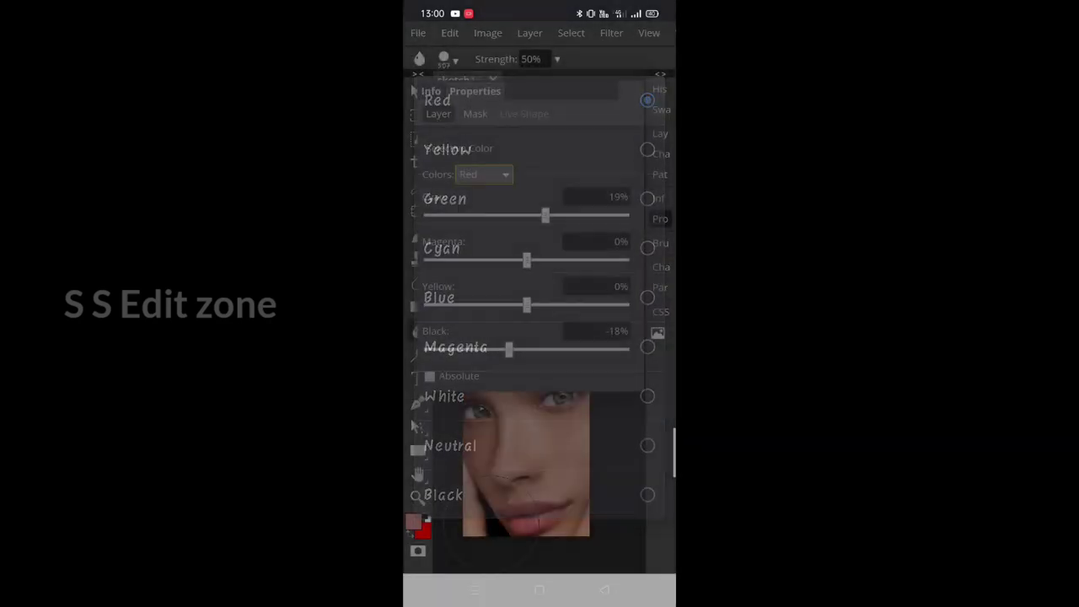
{"action": "left_click", "coordinate": [659, 218]}
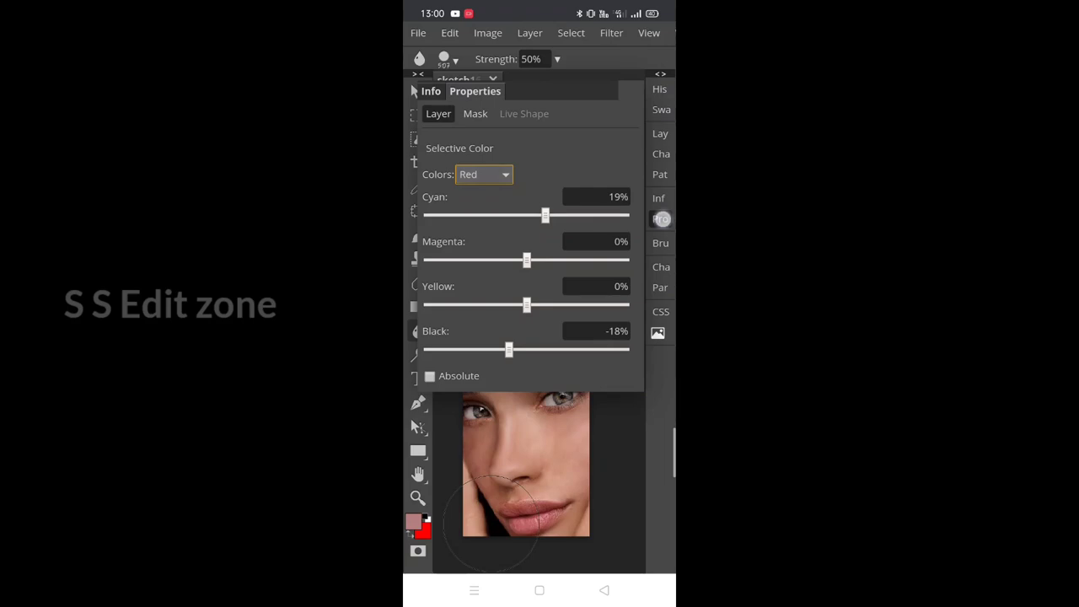
- Pan and zoom to bring the whole toned face into view
{"action": "scroll", "coordinate": [525, 284], "scroll_direction": "up", "scroll_amount": 3}
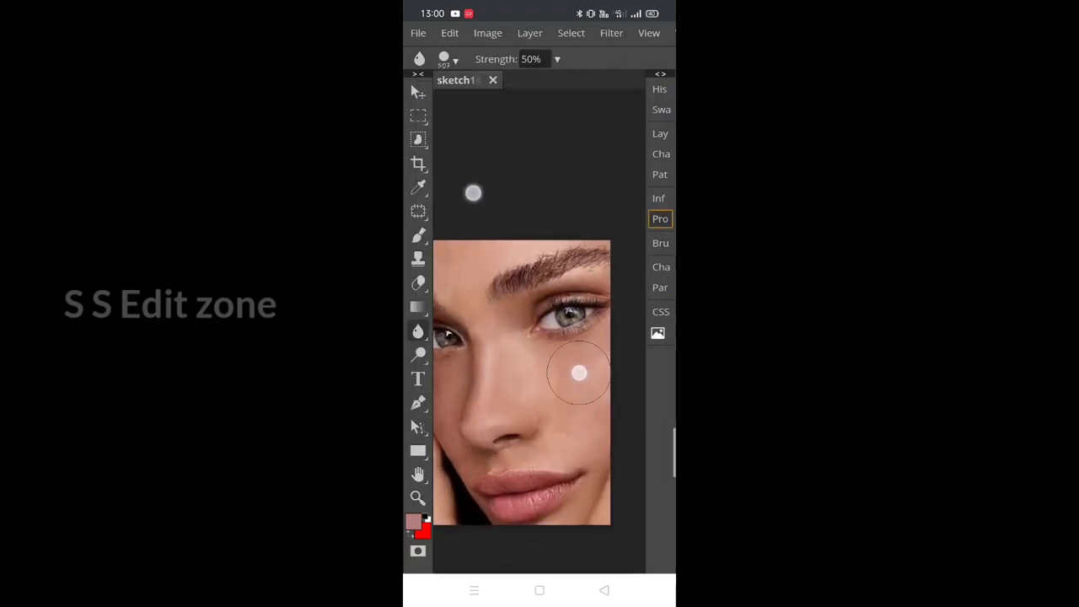
{"action": "left_click", "coordinate": [568, 373]}
{"action": "left_click_drag", "start_coordinate": [569, 373], "coordinate": [581, 351]}
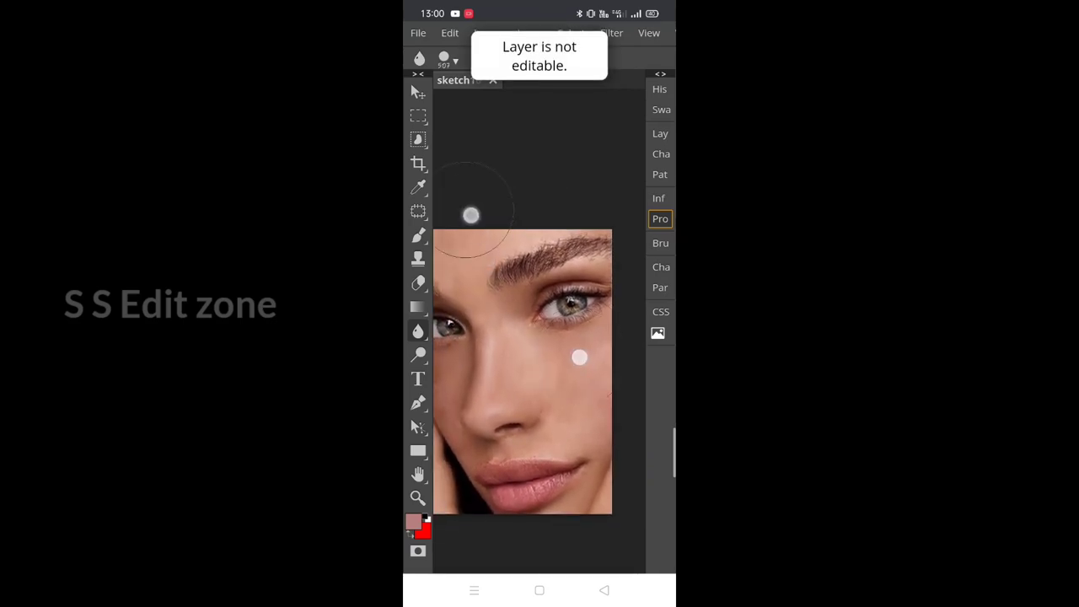
{"action": "scroll", "coordinate": [526, 286], "scroll_direction": "up", "scroll_amount": 1}
{"action": "left_click_drag", "start_coordinate": [593, 339], "coordinate": [603, 328]}
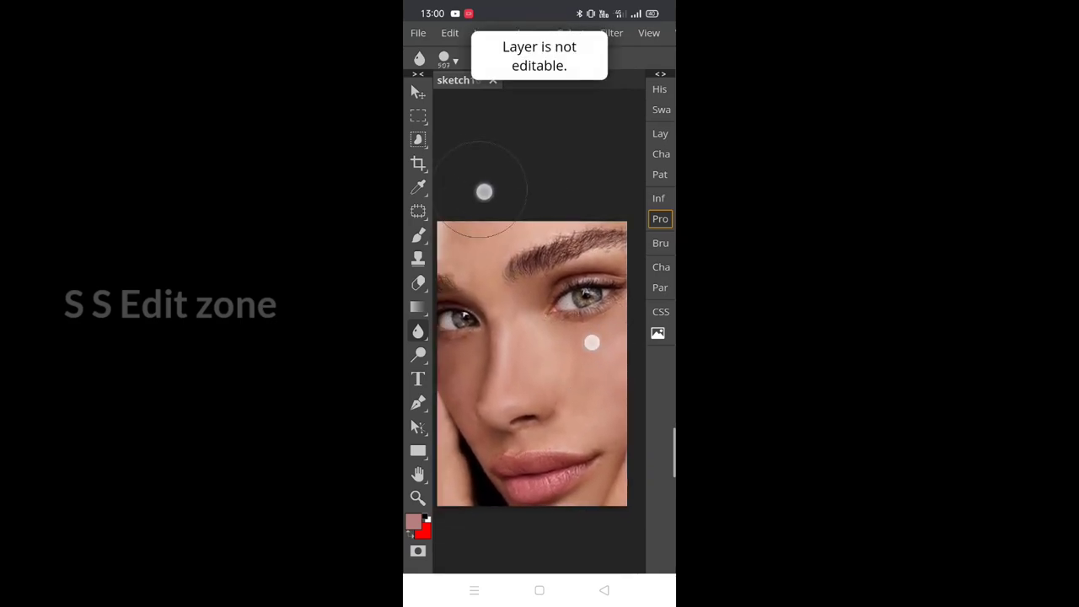